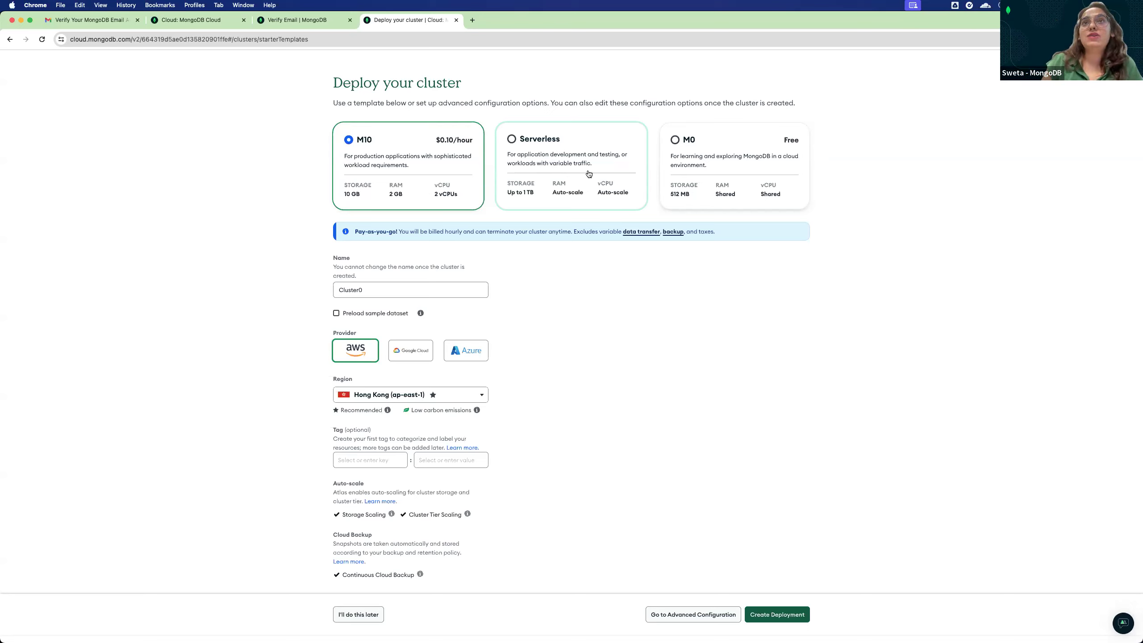
Choose the free M0 tier and name the cluster TechTalkCluster
left_click(696, 148)
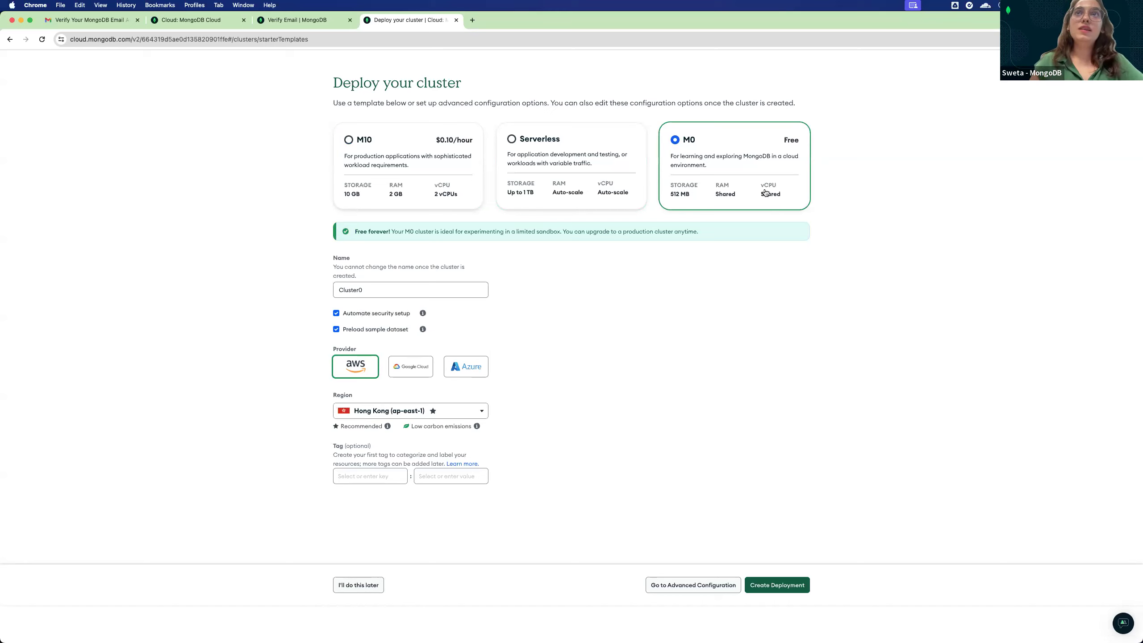
left_click(450, 289)
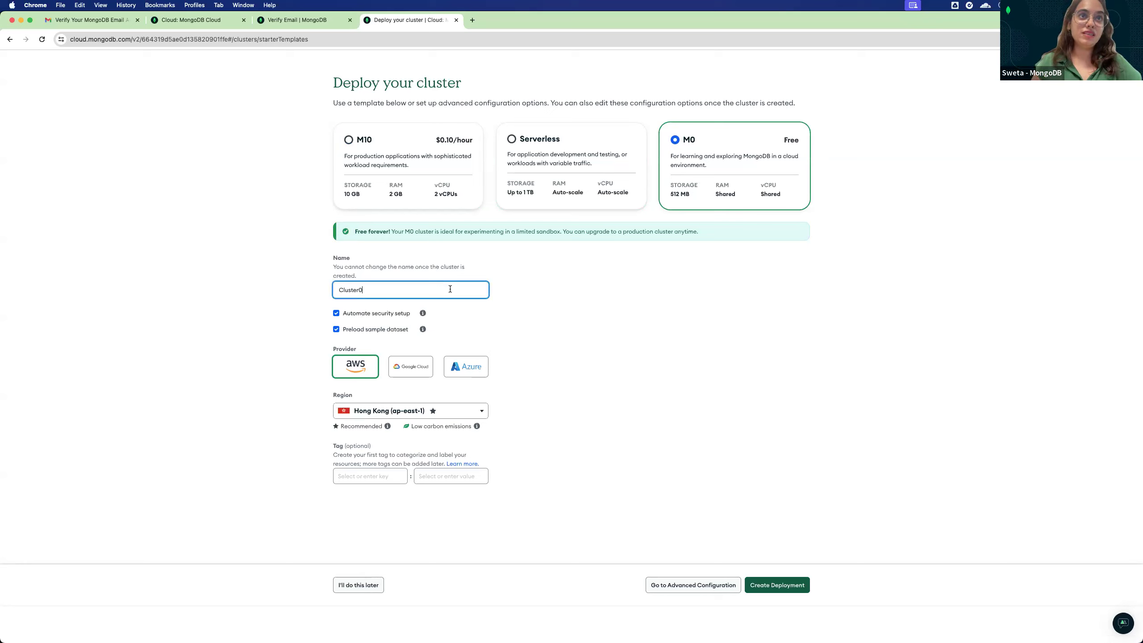
key("BackSpace")
key("BackSpace")
key("BackSpace")
key("BackSpace")
key("BackSpace")
key("BackSpace")
key("BackSpace")
type("TechTalk")
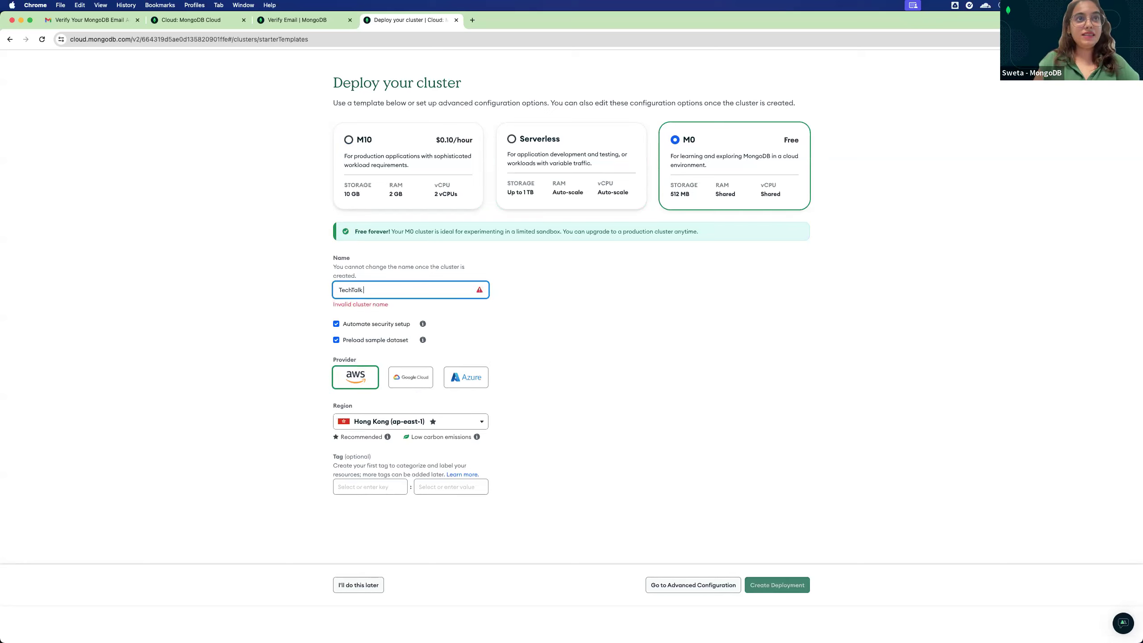
type("Cluster")
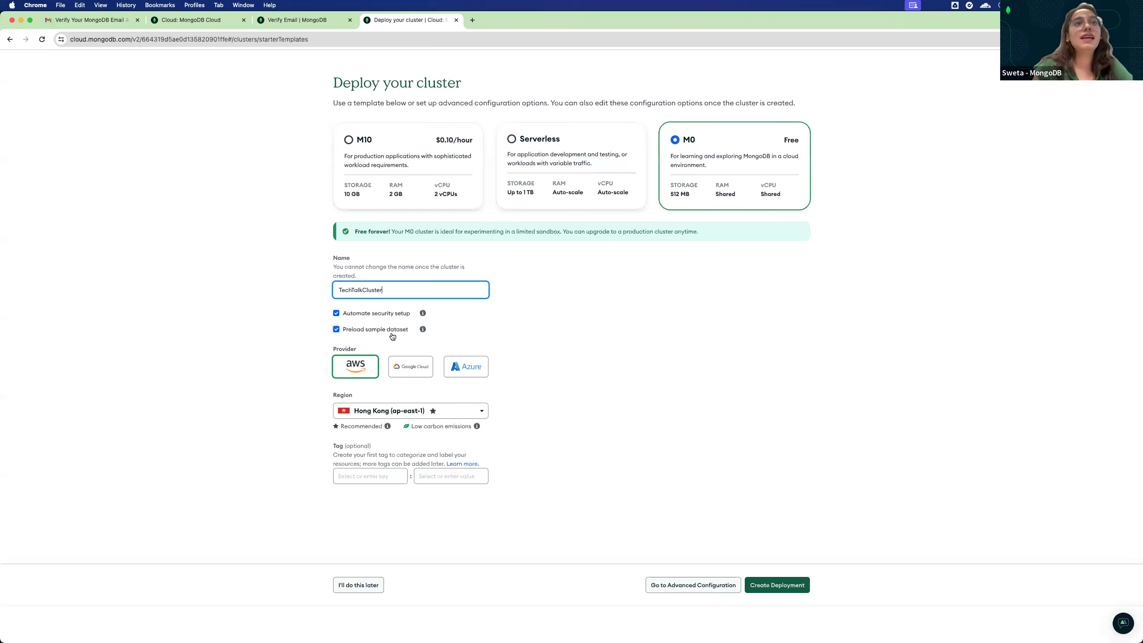
Turn off automated security setup, keep AWS, and set the region to Singapore (ap-southeast-1)
left_click(345, 314)
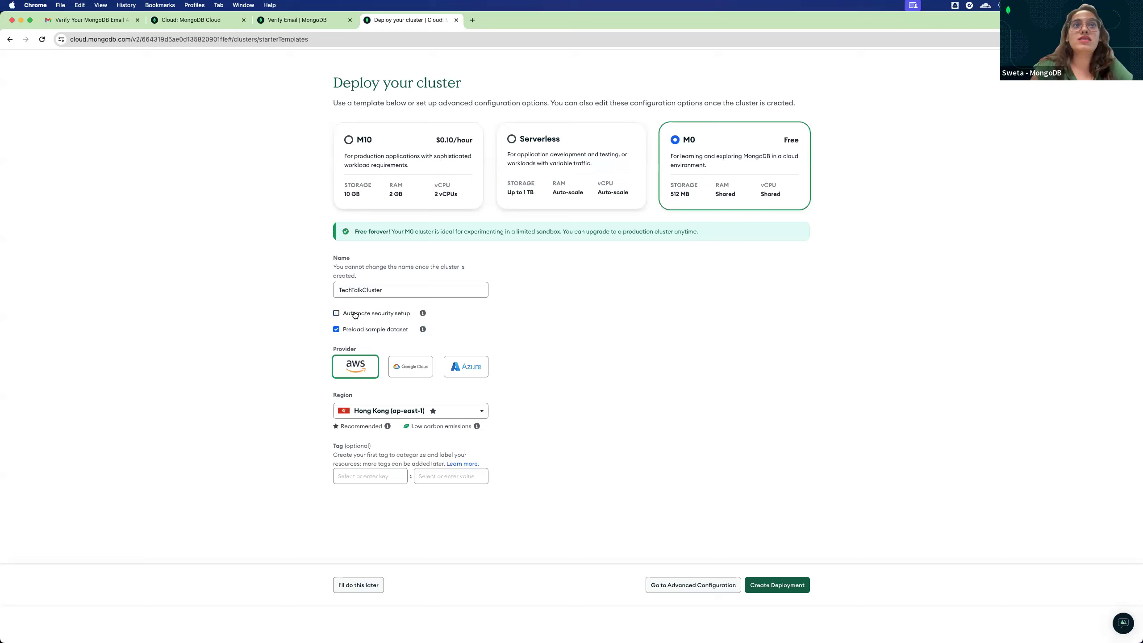
mouse_move(427, 315)
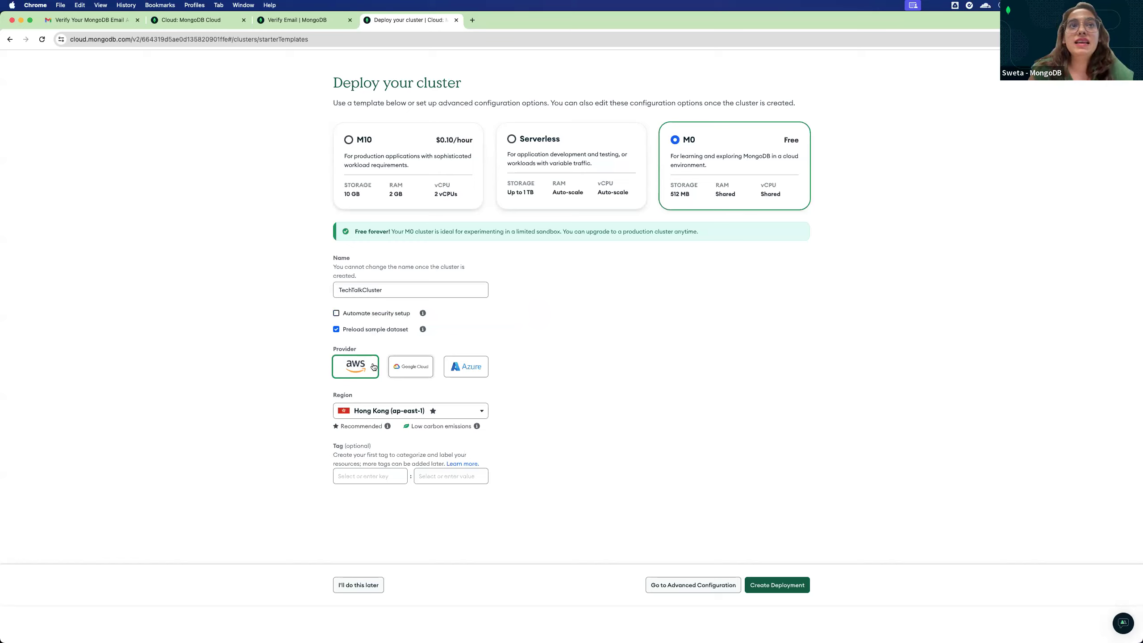
left_click(404, 374)
left_click(462, 369)
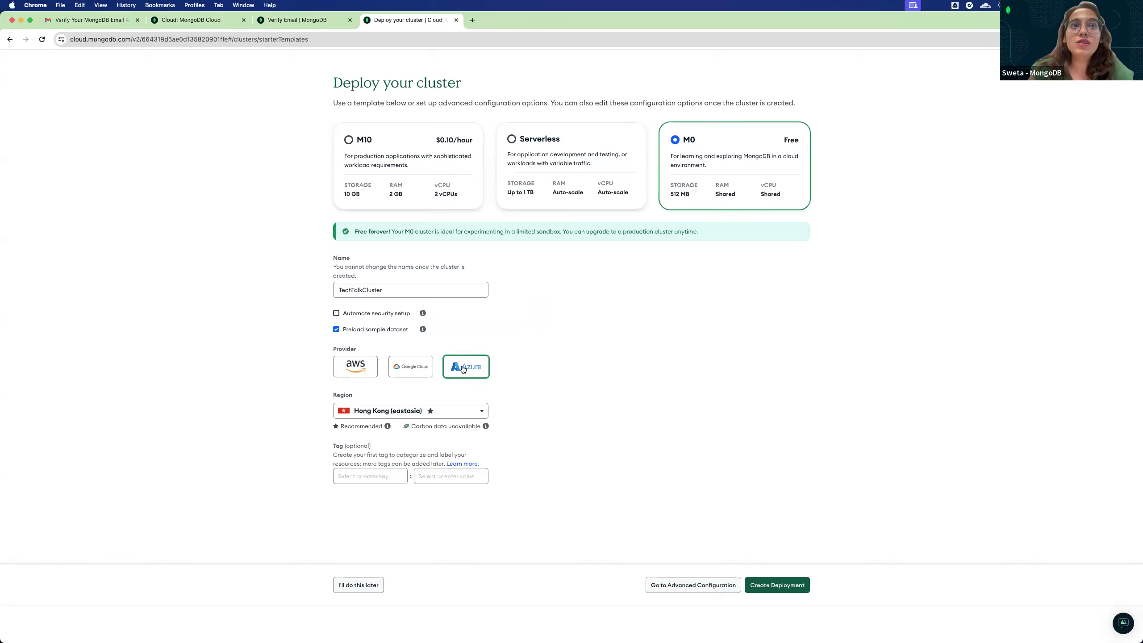
left_click(372, 369)
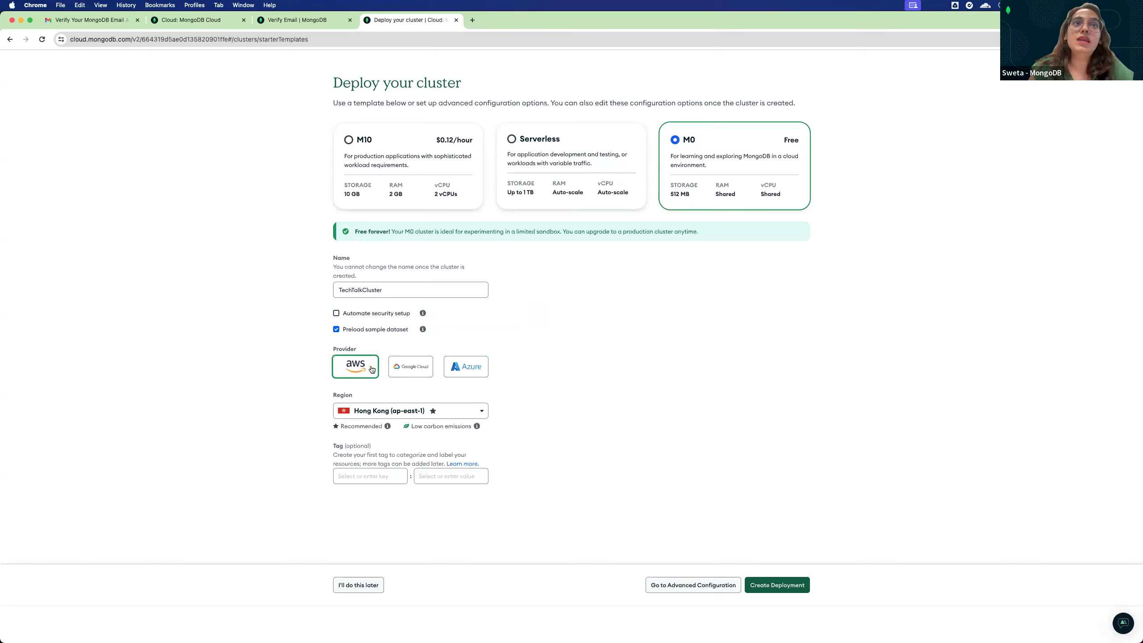
left_click(442, 415)
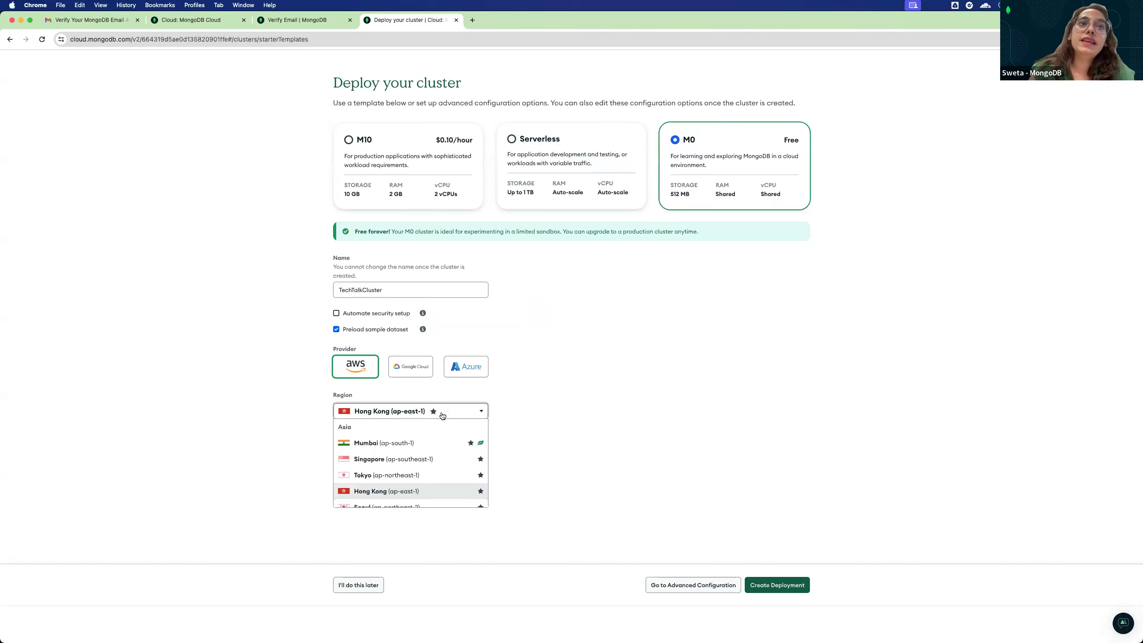
left_click(445, 459)
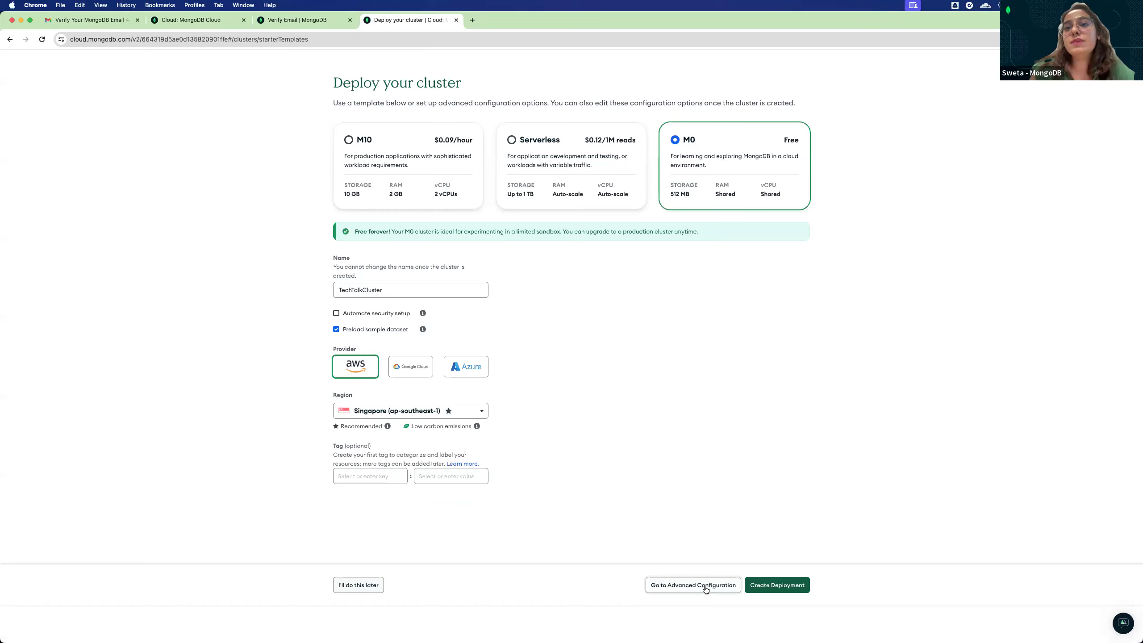
Create the deployment and select the motorcycle tiles on the first reCAPTCHA image
left_click(770, 586)
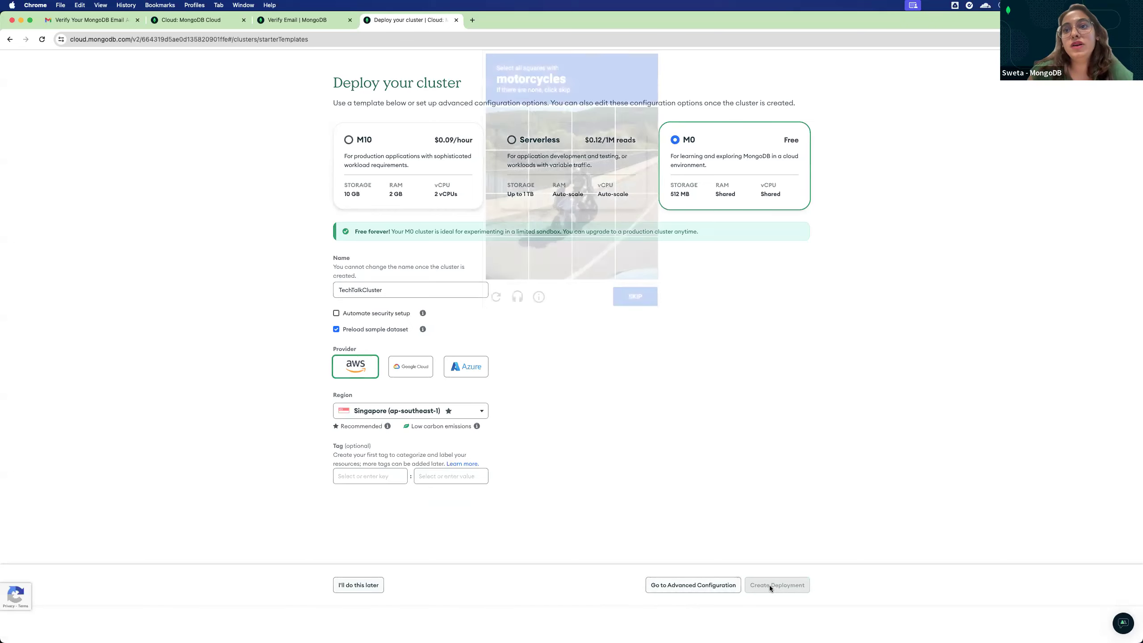
left_click(545, 215)
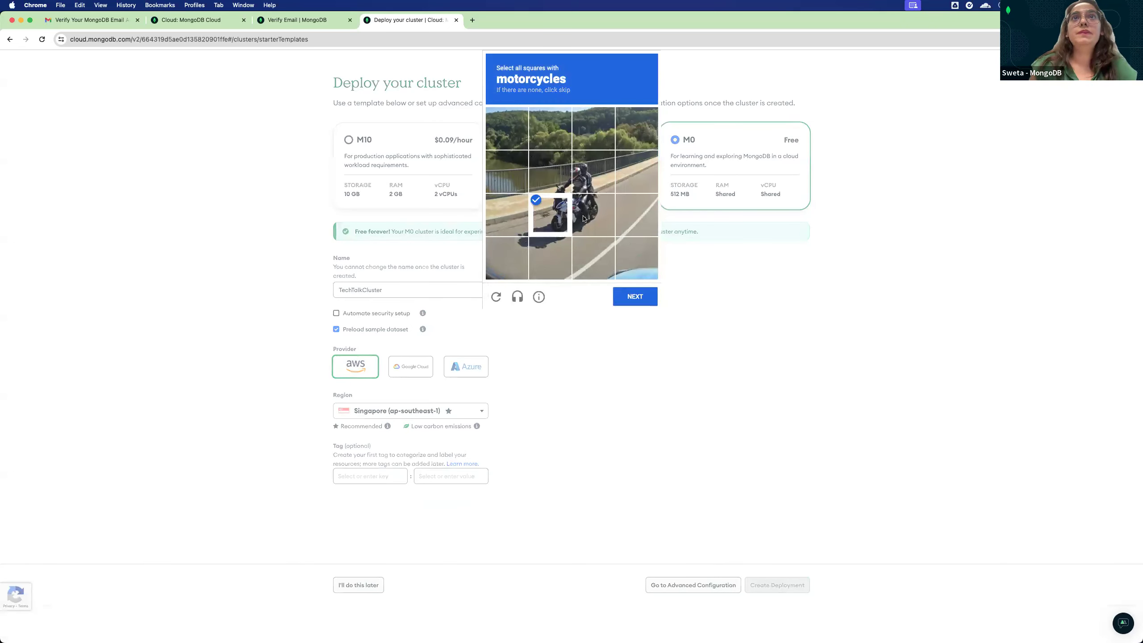
left_click(585, 215)
left_click(582, 176)
left_click(561, 175)
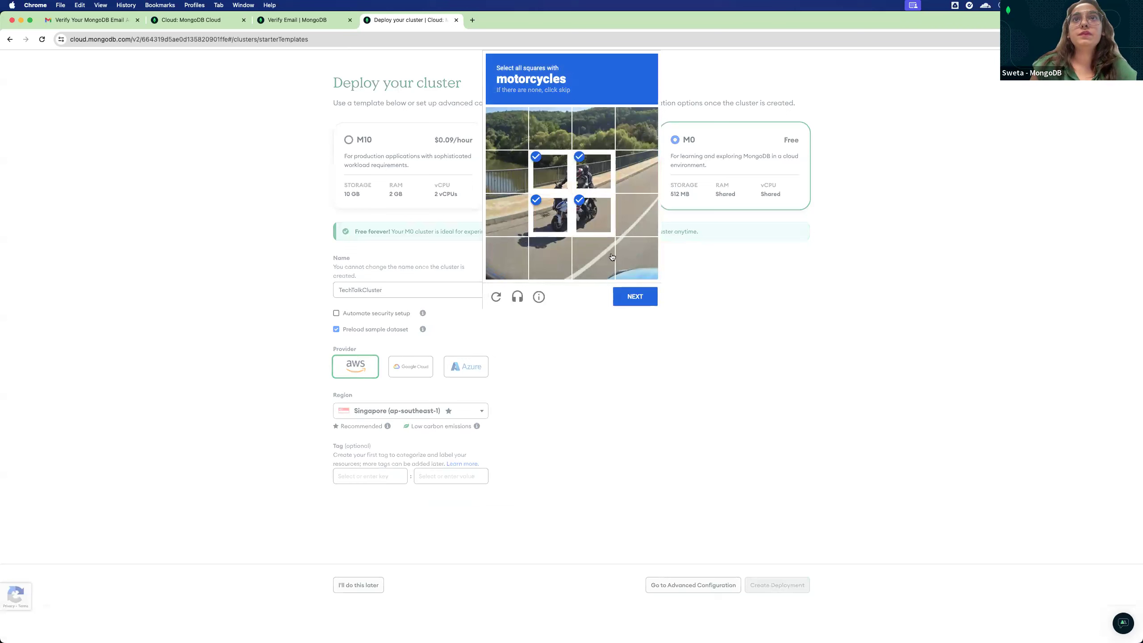
left_click(645, 301)
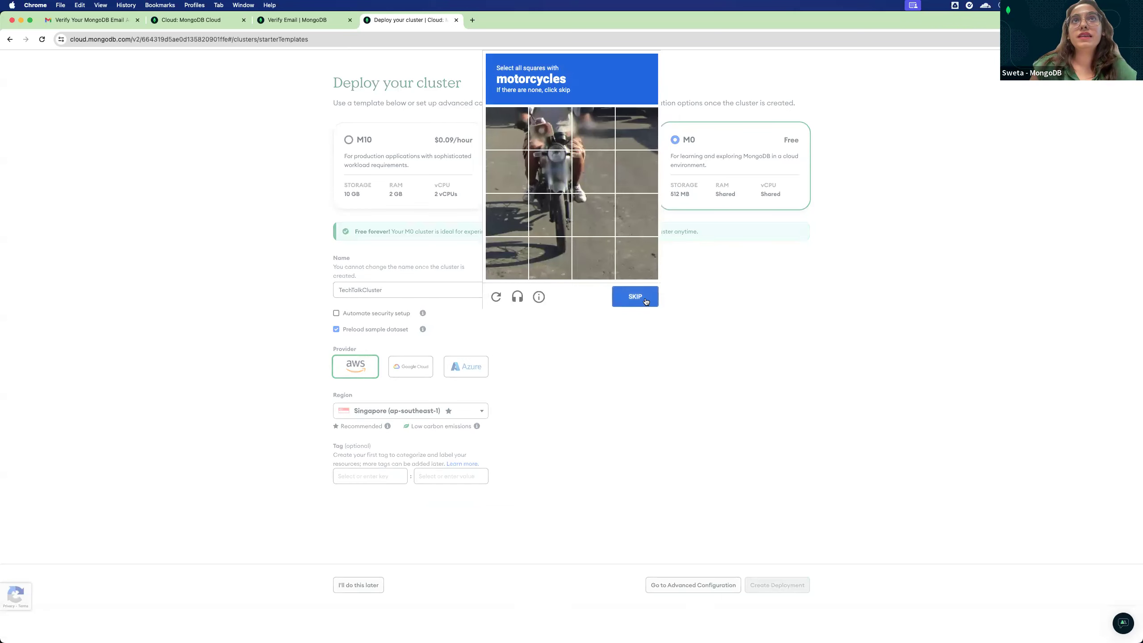
Select the motorcycle tiles on the second reCAPTCHA image and verify
left_click(549, 221)
left_click(549, 257)
left_click(549, 171)
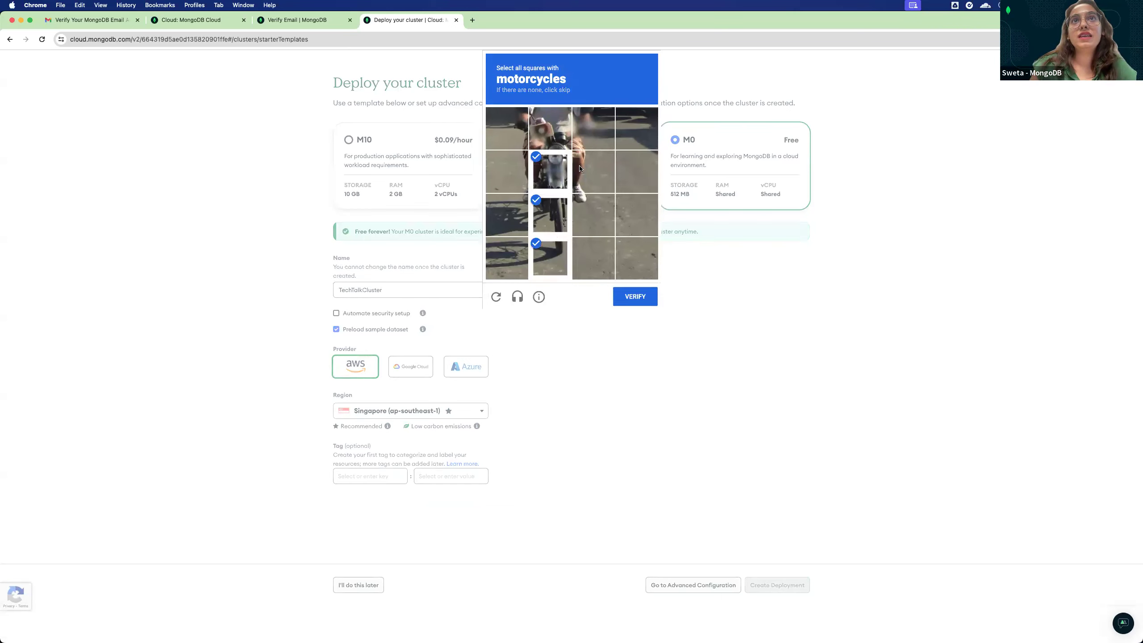
left_click(589, 171)
left_click(580, 139)
left_click(550, 128)
left_click(507, 128)
left_click(514, 161)
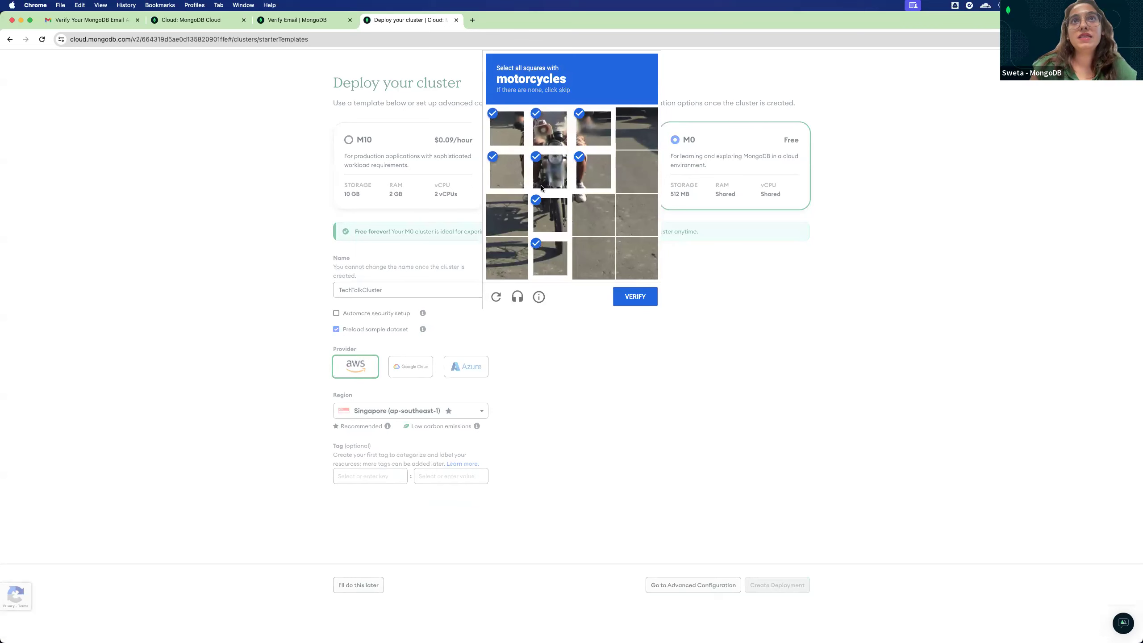
left_click(638, 301)
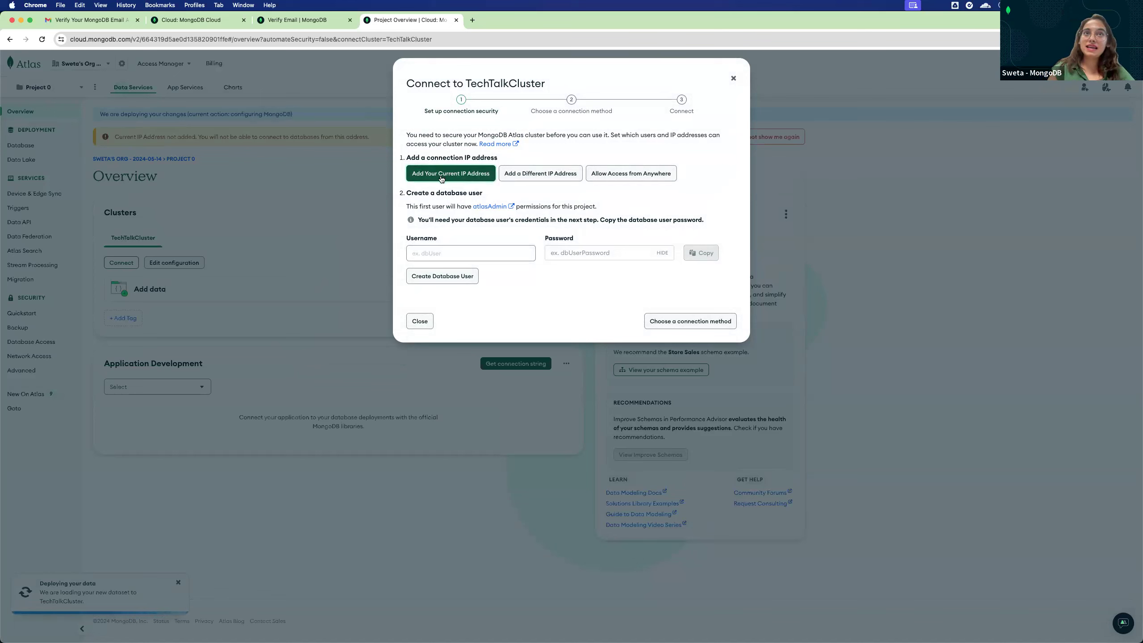
Add the current IP to the access list, create a database user with username and password, and close the dialog
left_click(442, 179)
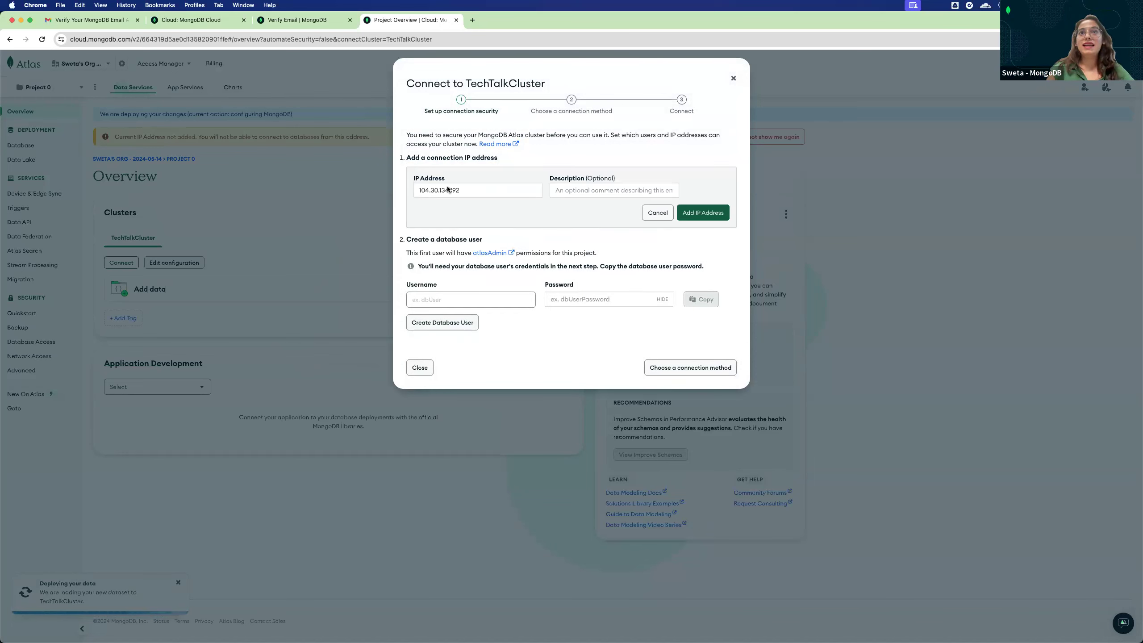
left_click(693, 215)
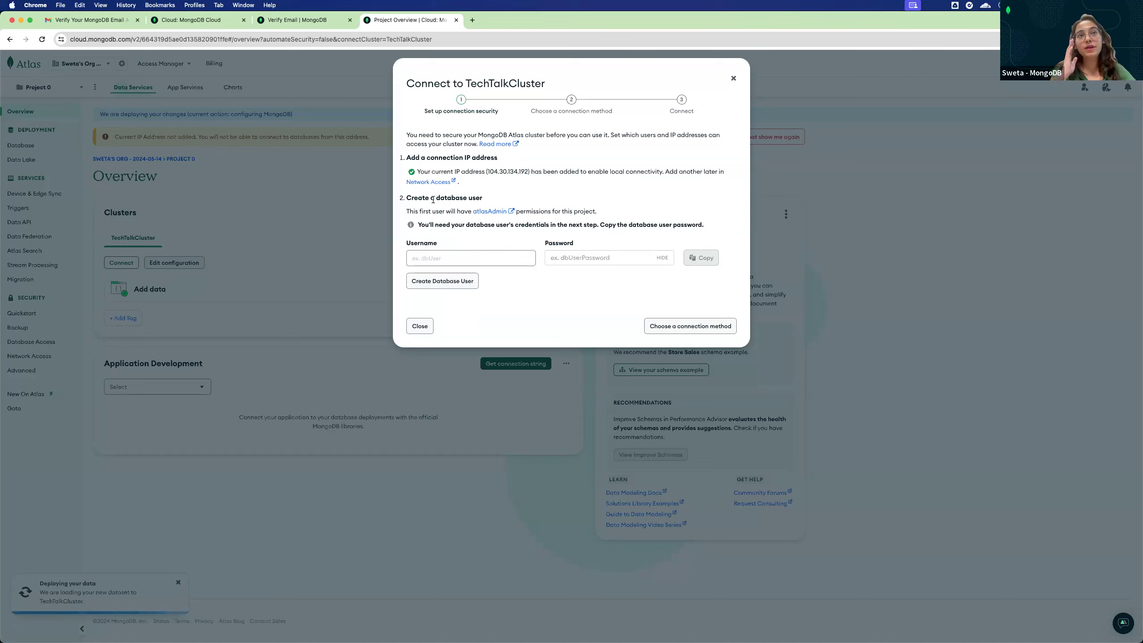
left_click(431, 257)
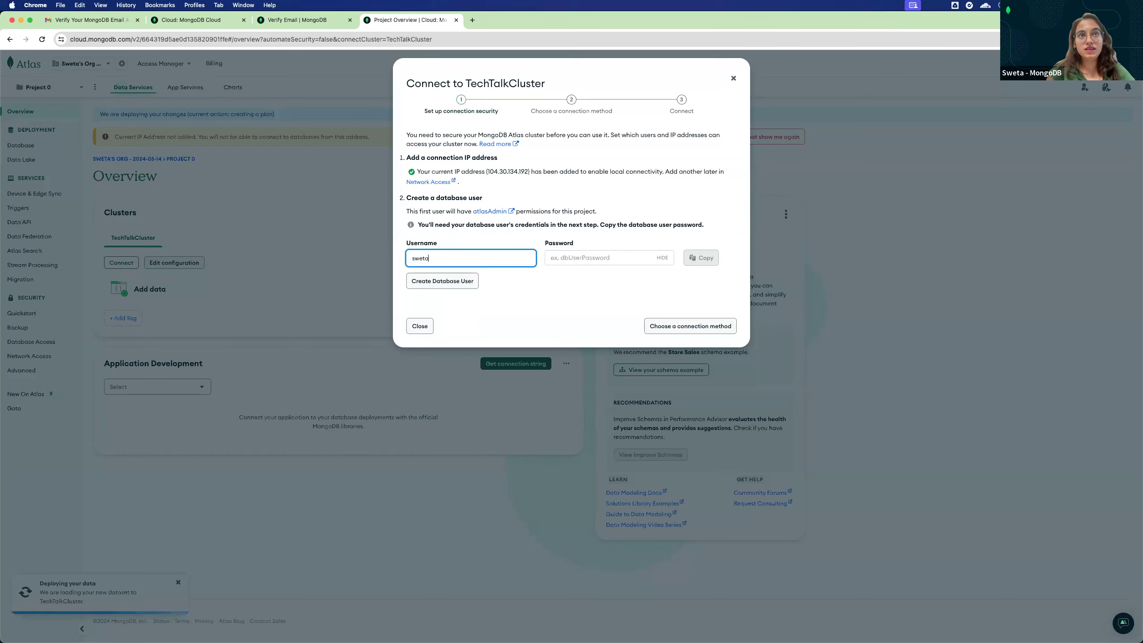
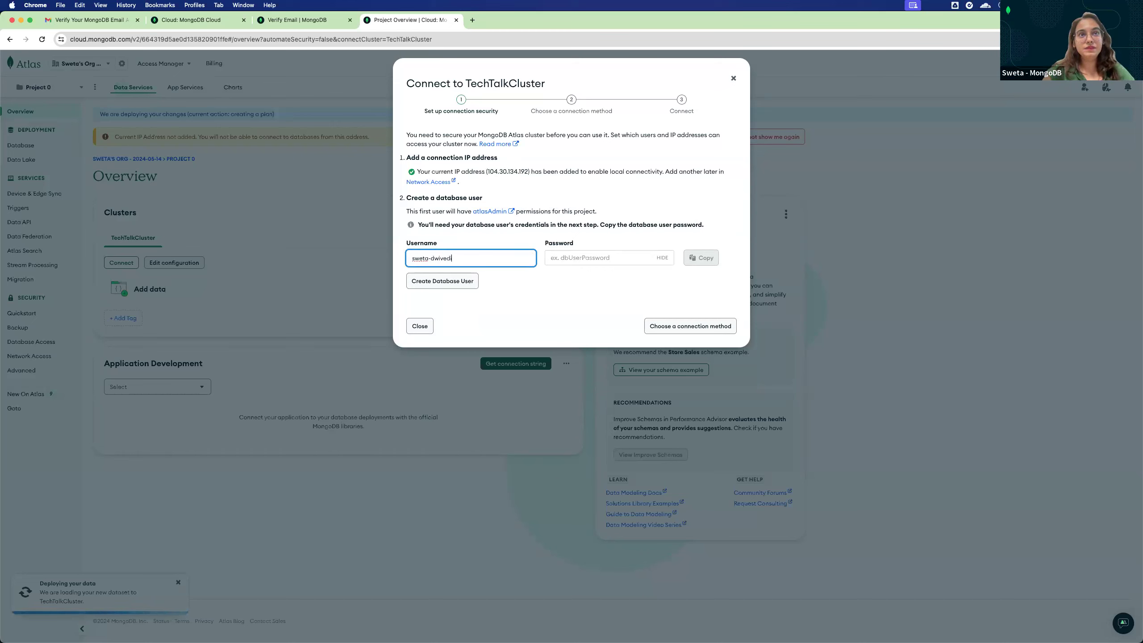
left_click(553, 263)
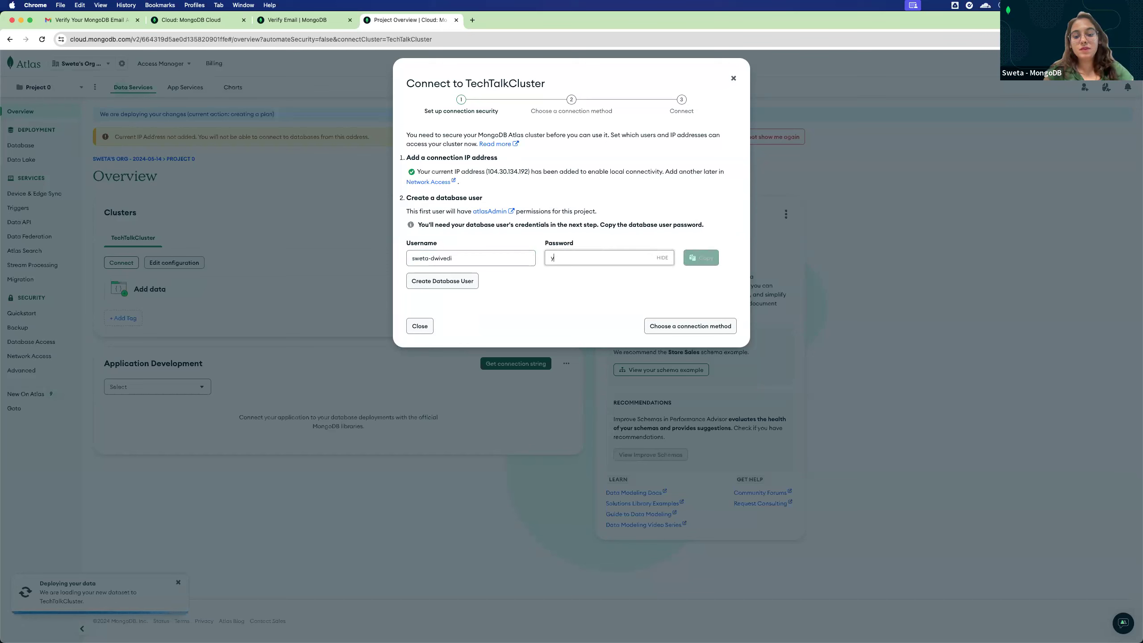
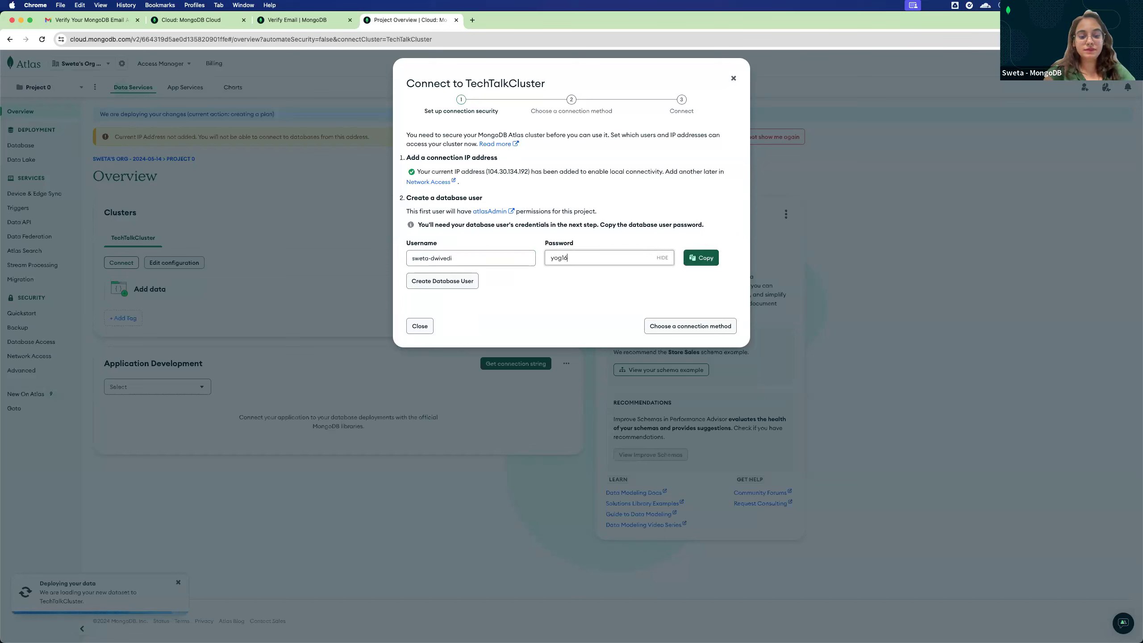
left_click(663, 259)
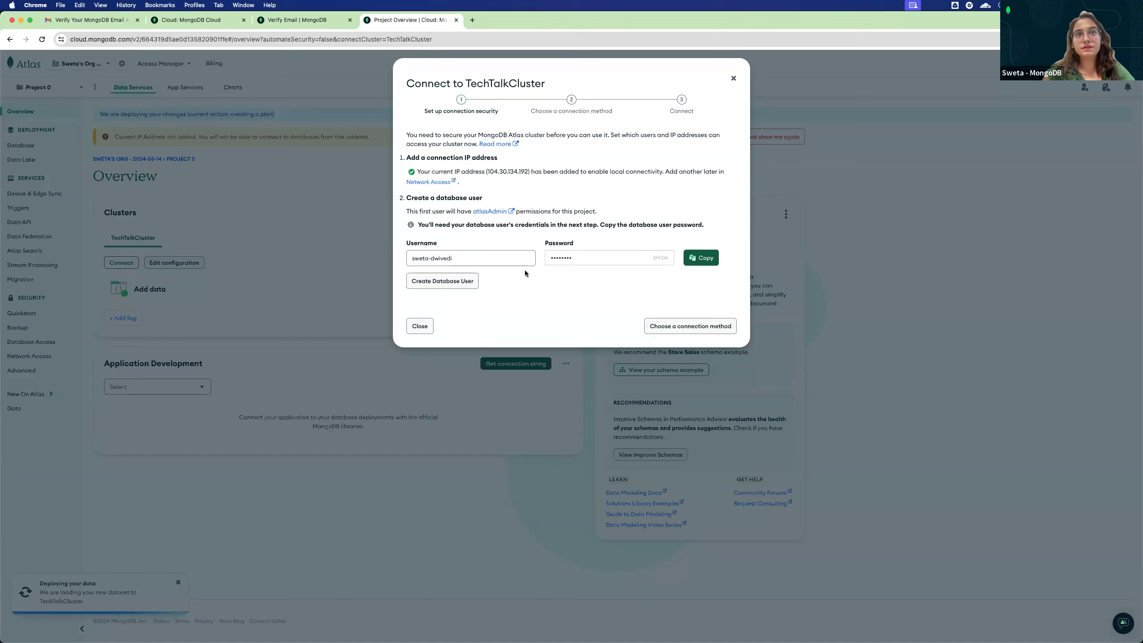
left_click(446, 281)
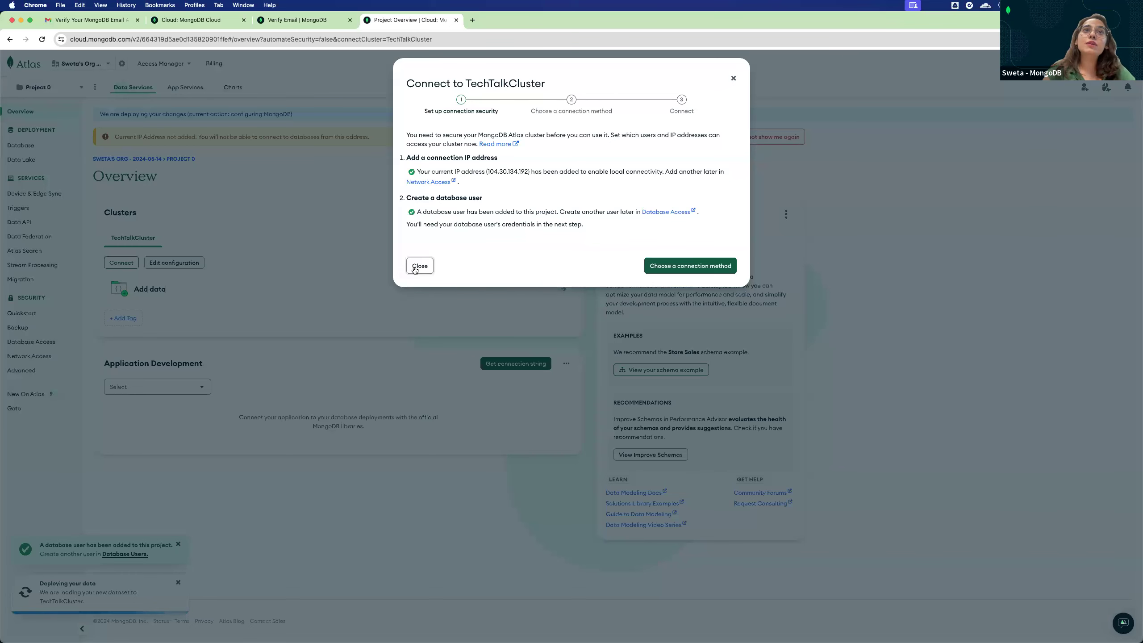
left_click(414, 270)
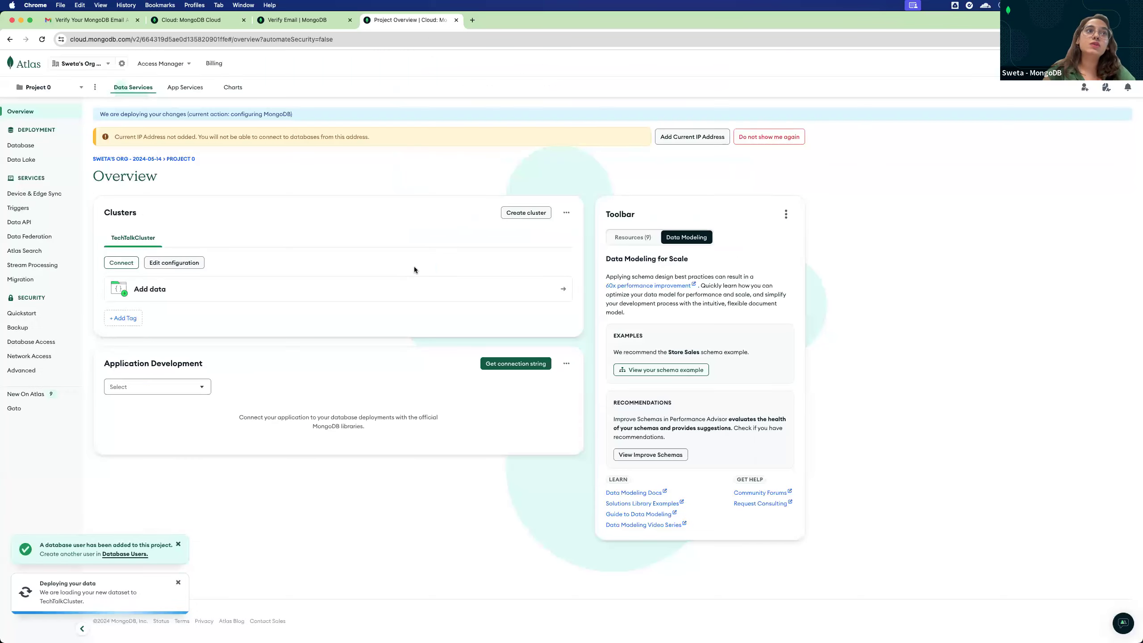
Review the Network Access IP list and Database Access users, then return to the deployments list
left_click(51, 358)
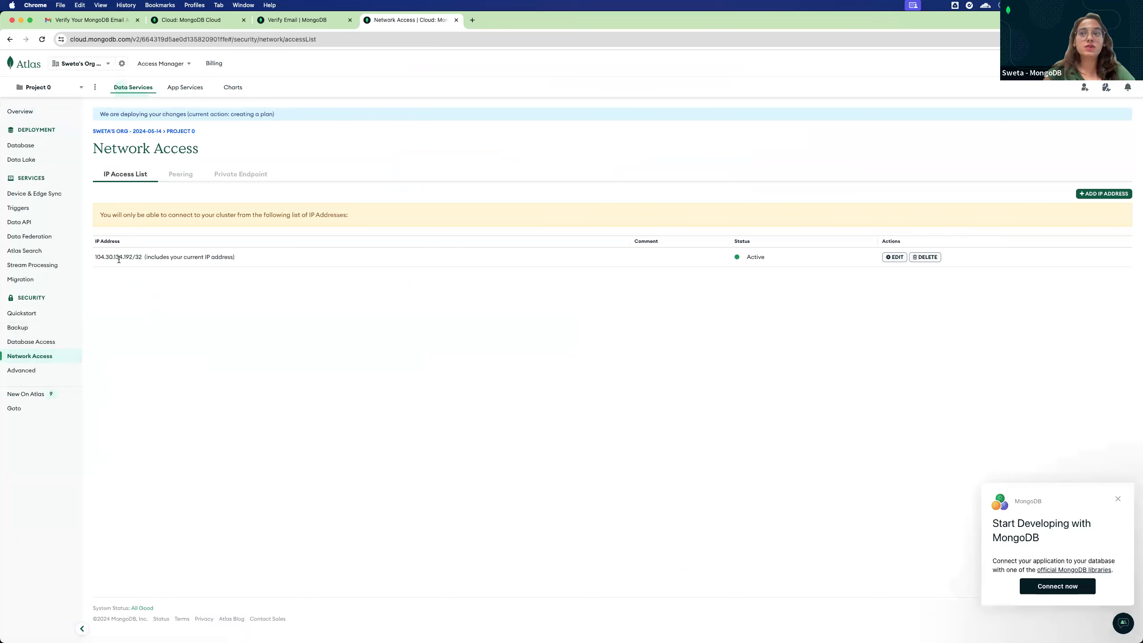
left_click(22, 342)
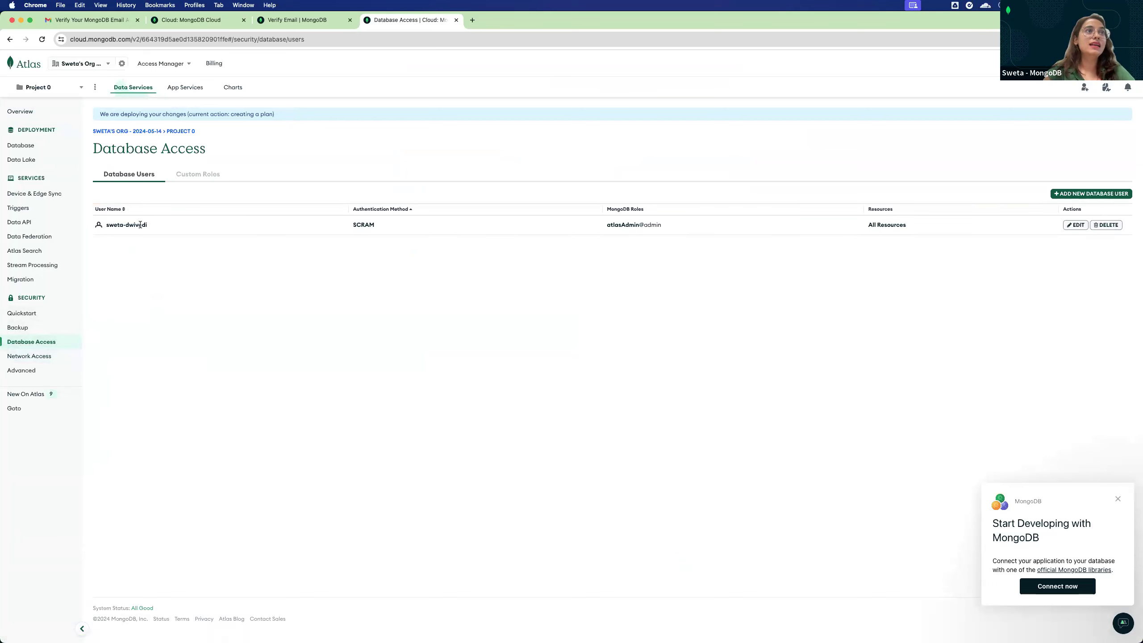
triple_click(142, 227)
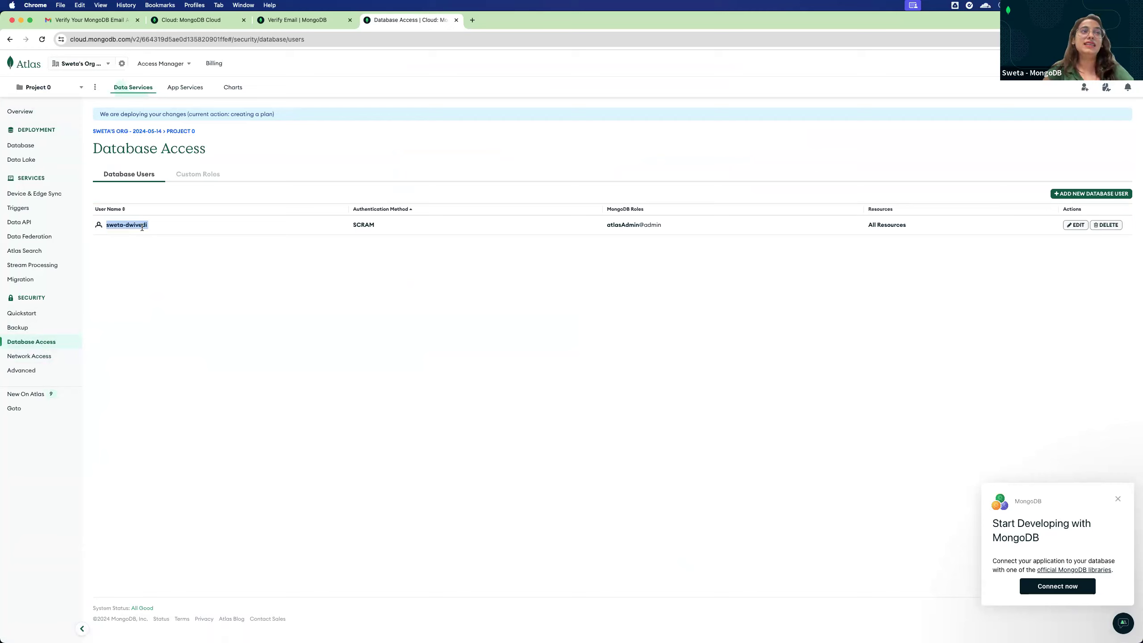
left_click(59, 146)
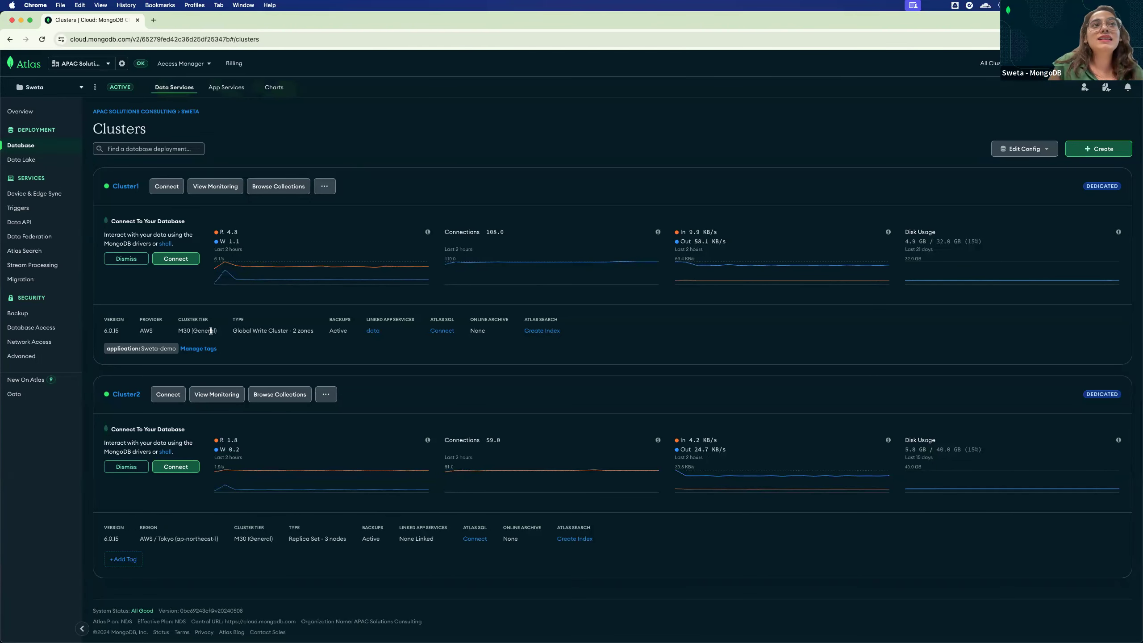
Point out Cluster1's M30 General tier and open its View Monitoring metrics
double_click(211, 331)
left_click(210, 332)
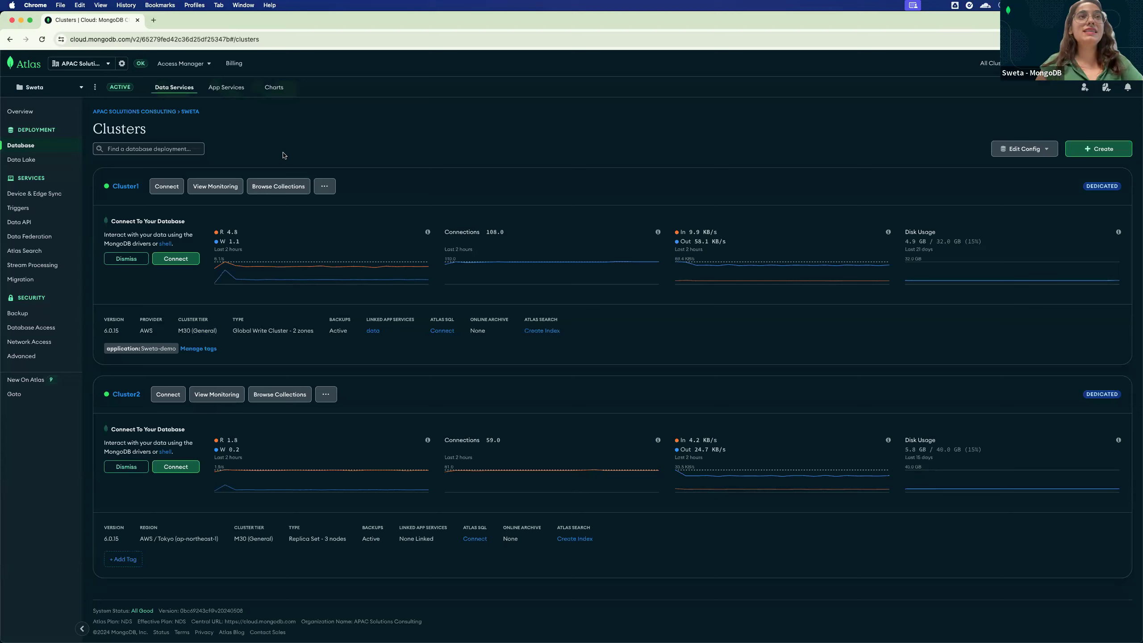
left_click(225, 188)
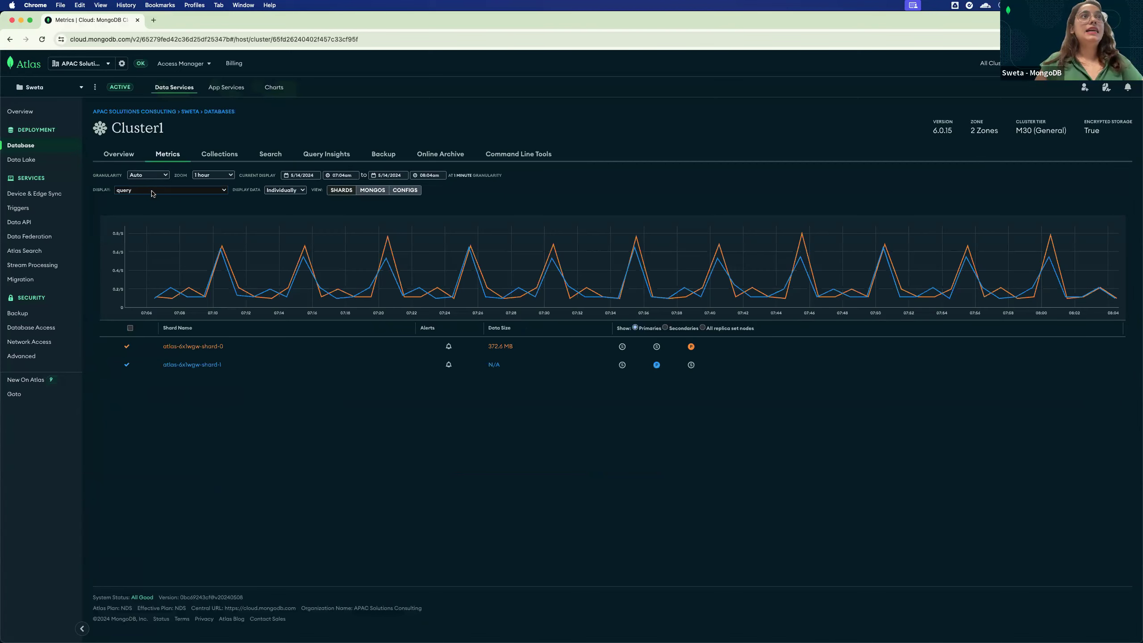
Show Cluster1's Overview with its Jakarta and Singapore shards, 3 nodes each
left_click(129, 154)
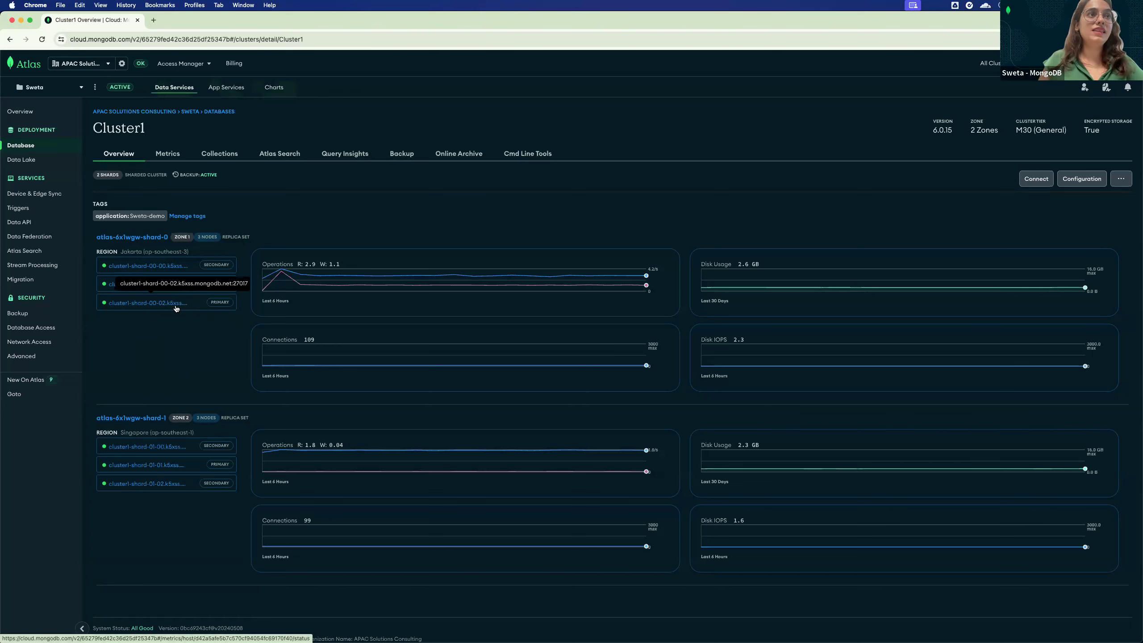
View real-time performance for node shard-00-02, then return to the replica set metrics
left_click(176, 304)
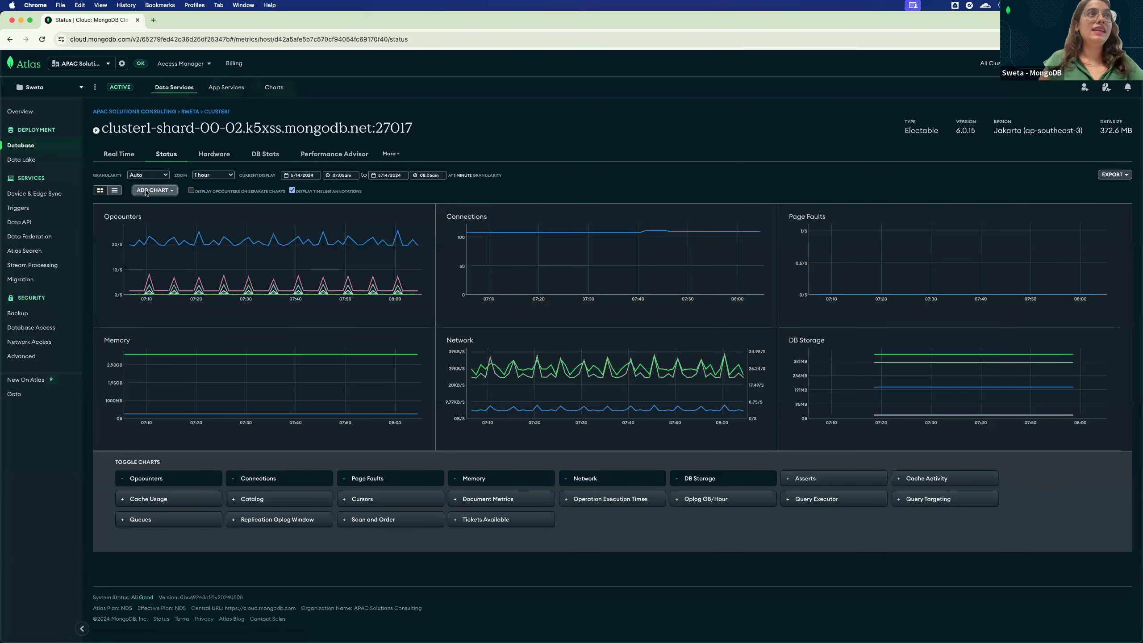
left_click(128, 159)
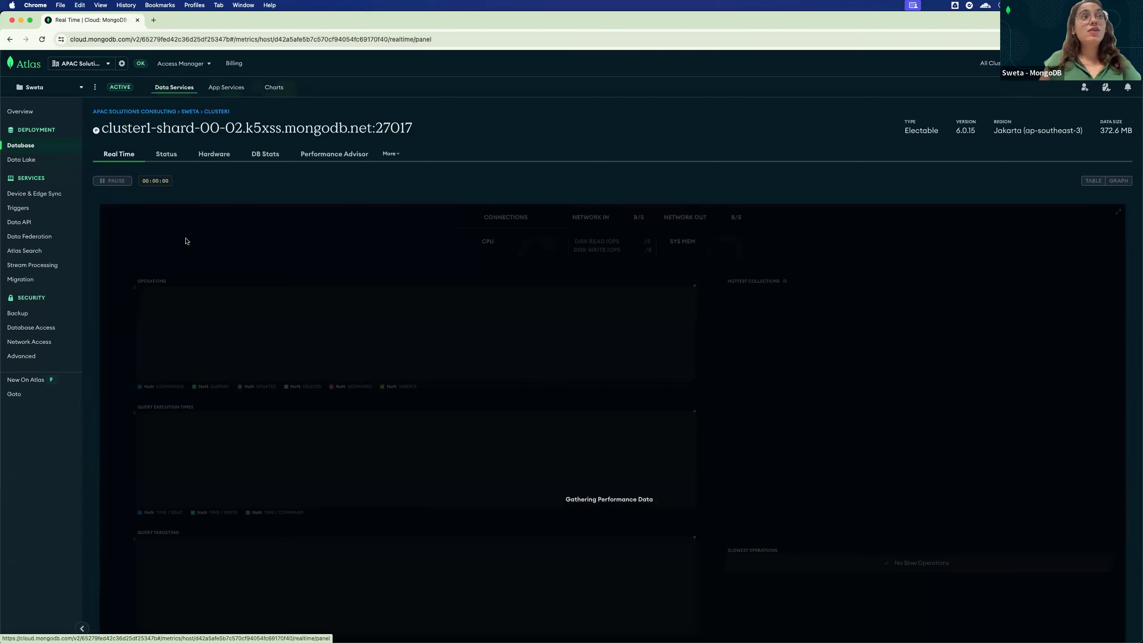
scroll(346, 309, "down", 2)
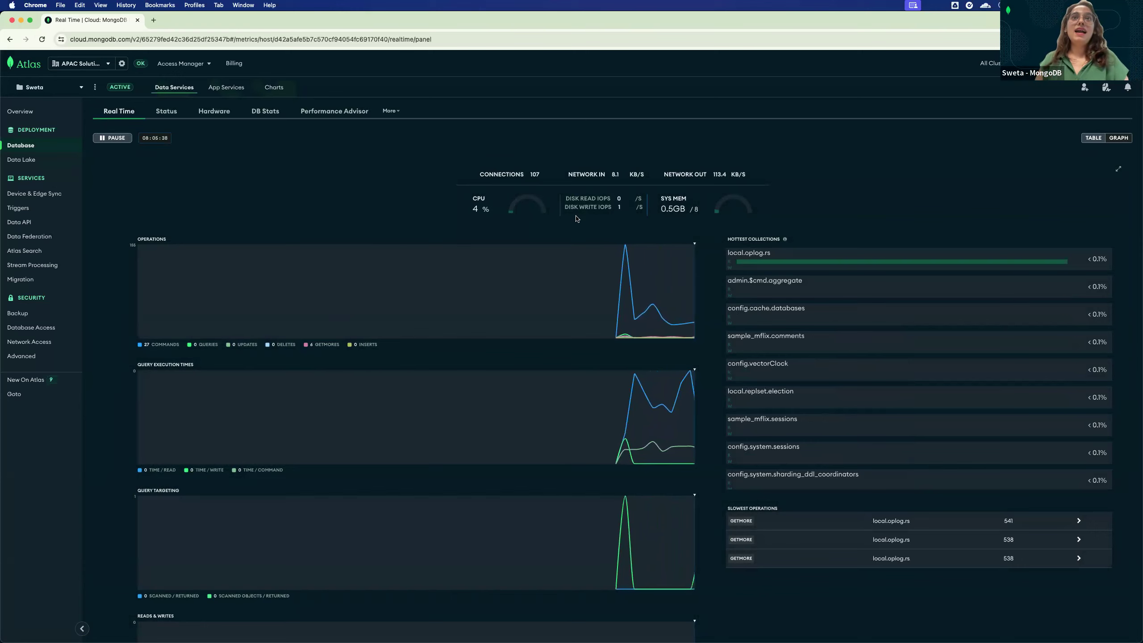
scroll(576, 219, "up", 2)
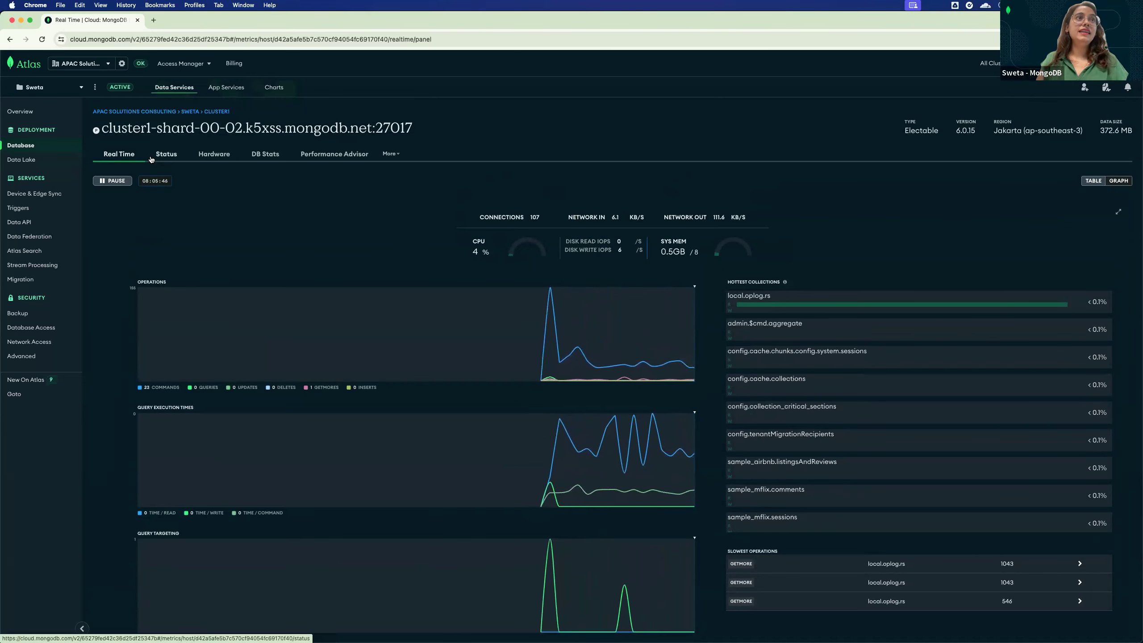
left_click(216, 113)
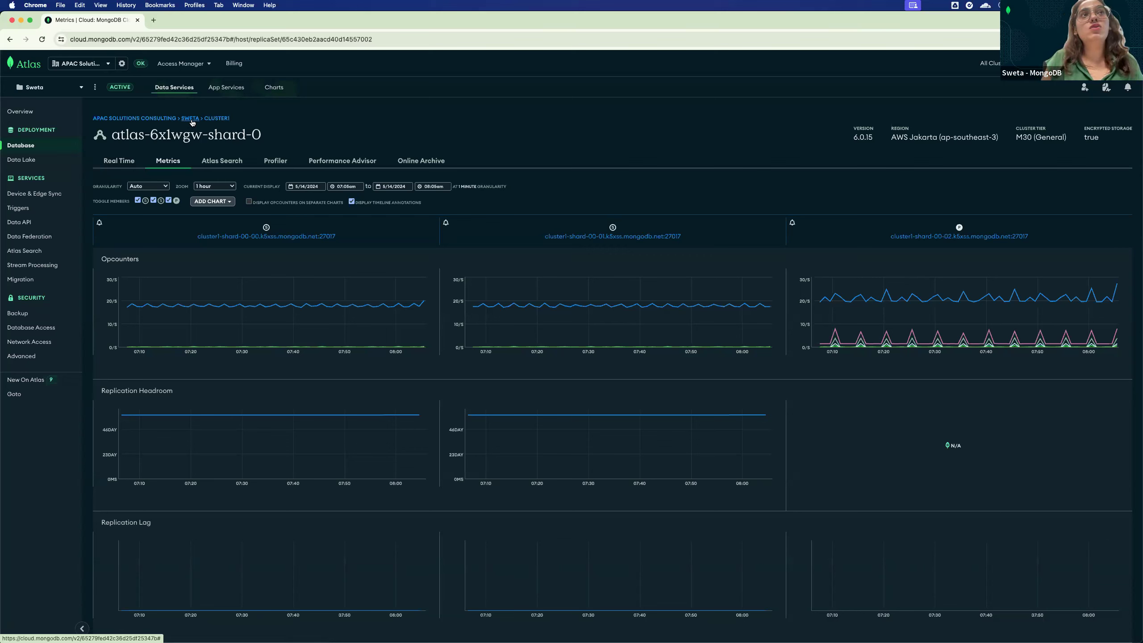
Add a Normalized Process CPU chart from Toggle Charts on the replica set metrics
scroll(219, 225, "down", 3)
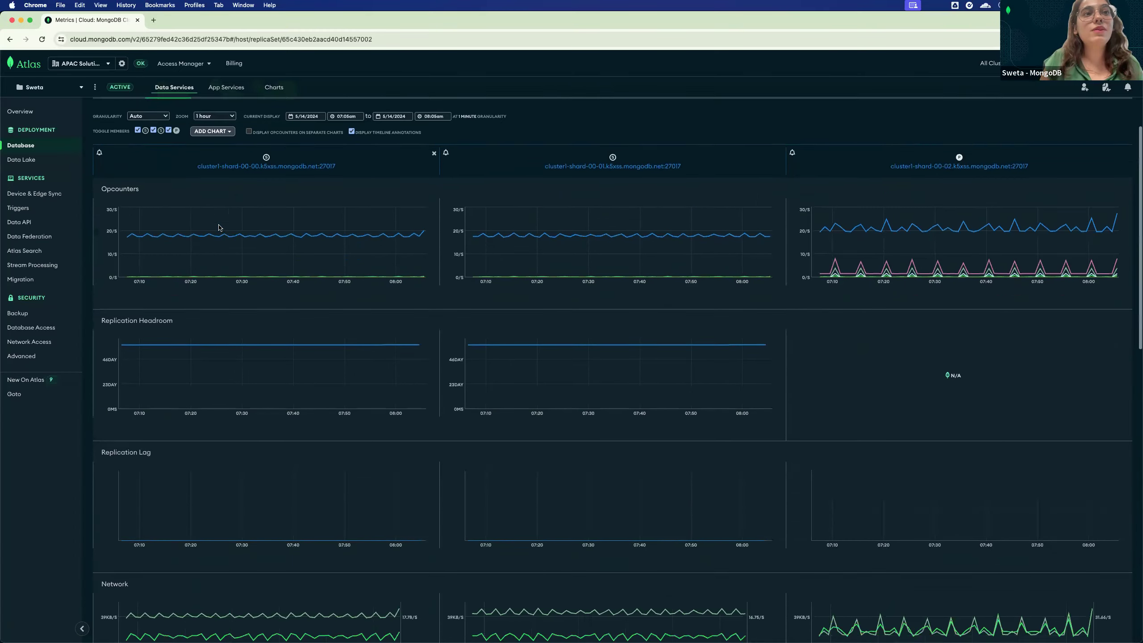
scroll(218, 225, "up", 3)
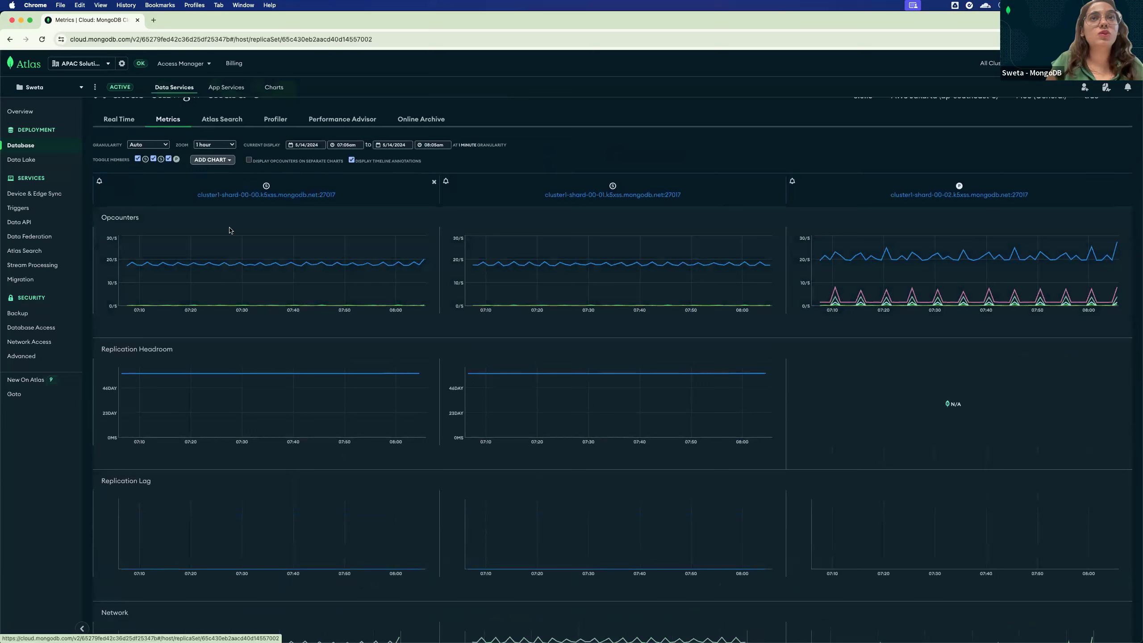
mouse_move(232, 244)
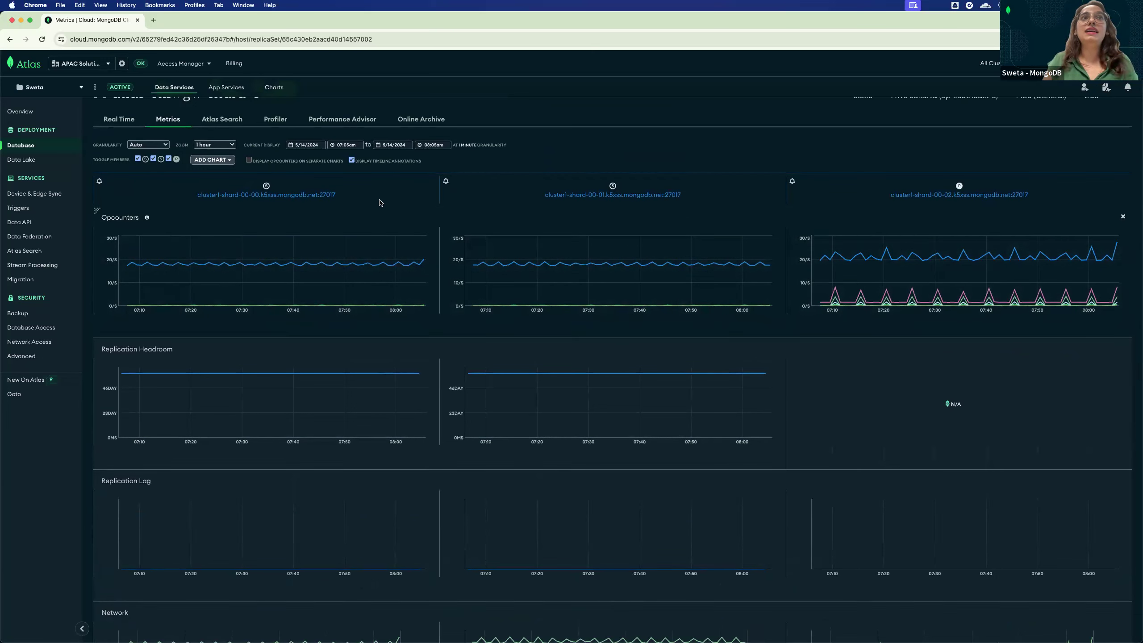
mouse_move(267, 189)
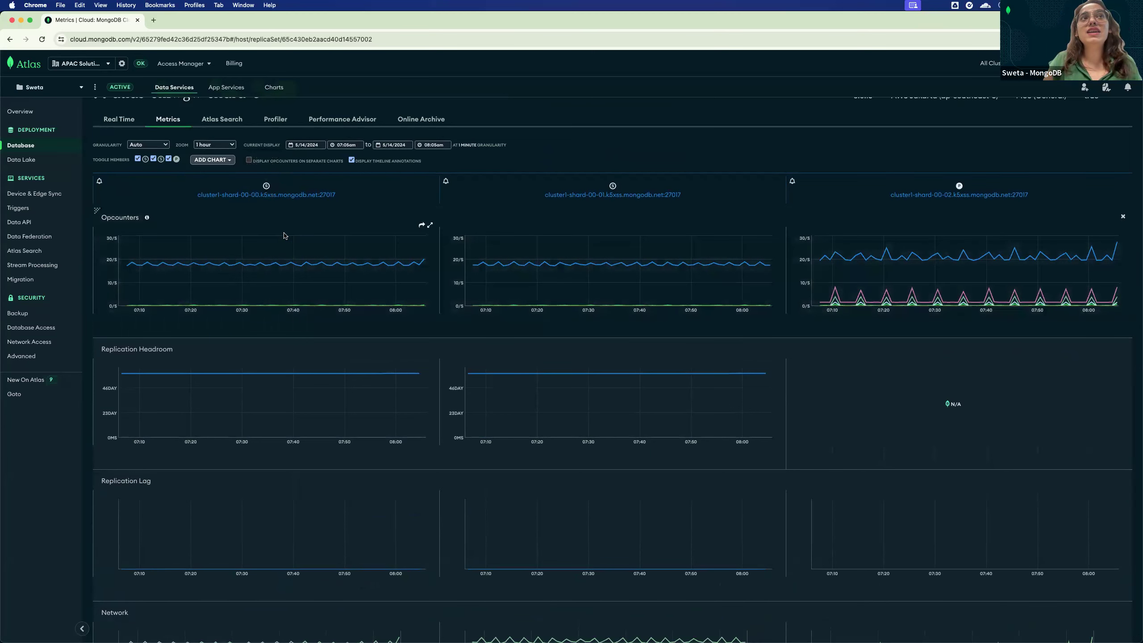
mouse_move(959, 187)
scroll(953, 323, "down", 5)
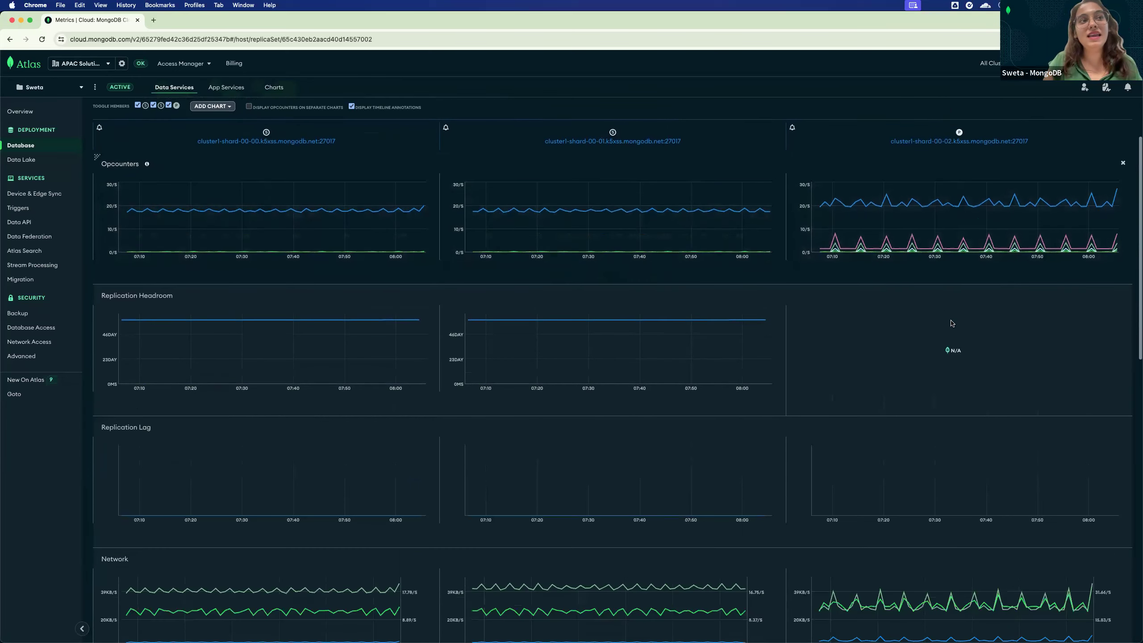
scroll(952, 324, "down", 10)
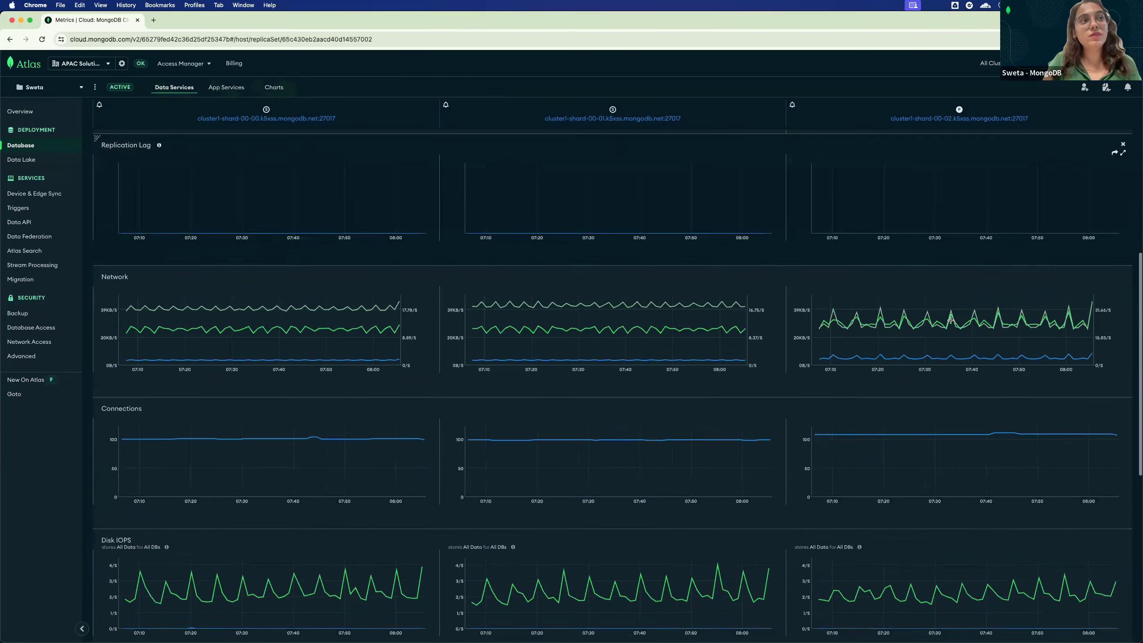
scroll(950, 320, "down", 5)
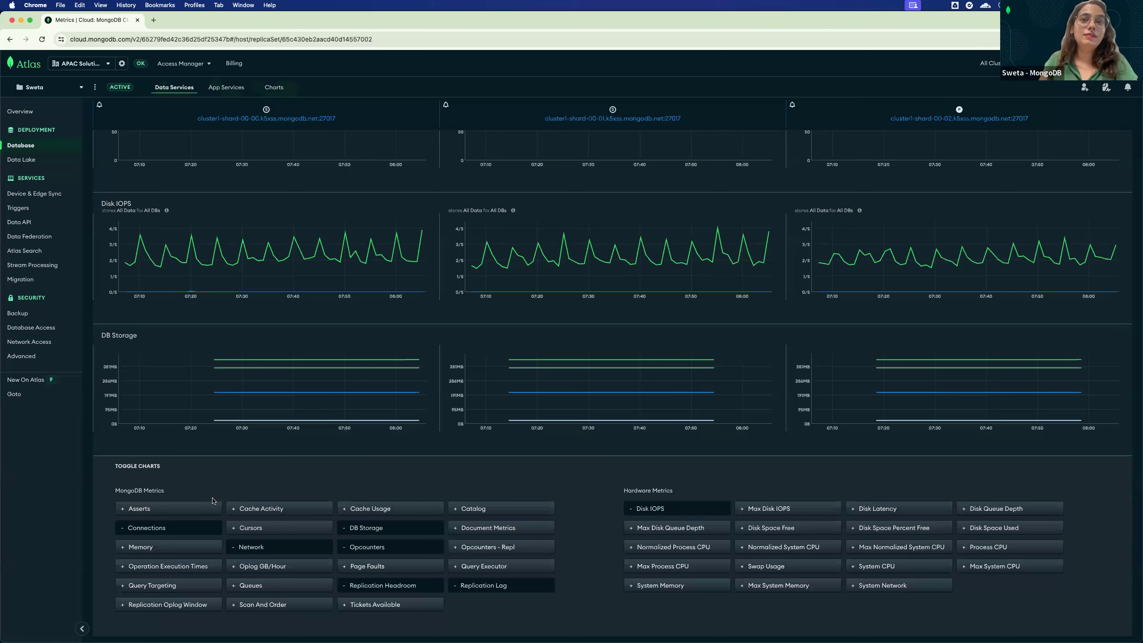
left_click(679, 548)
Open the Profiler tab for atlas-6x1wgw-shard-0
scroll(679, 547, "down", 2)
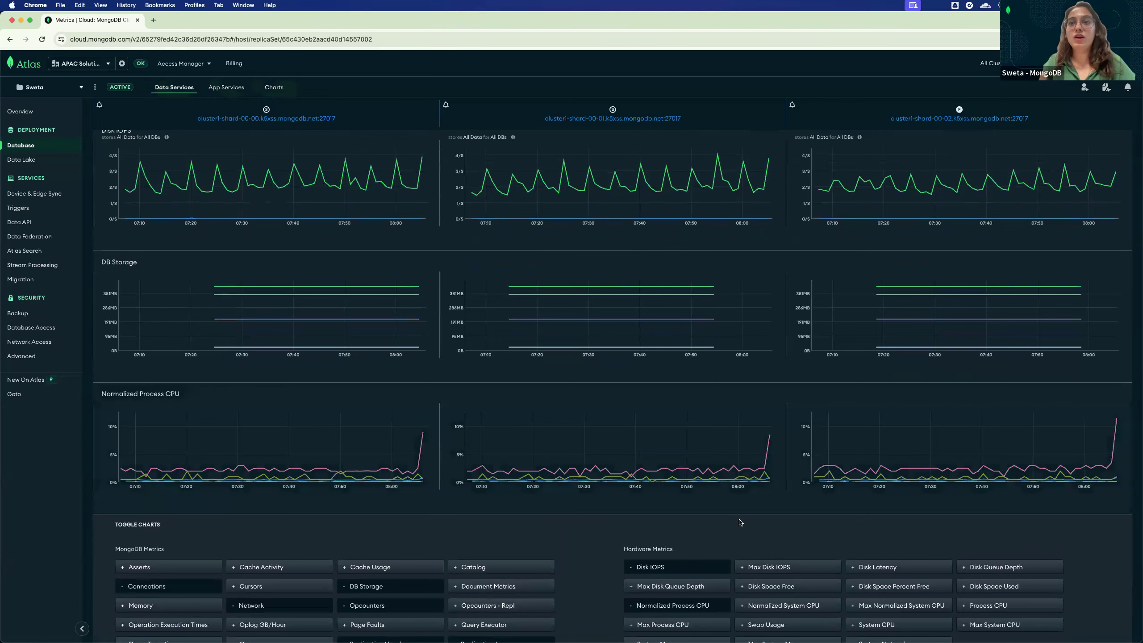
scroll(740, 523, "up", 10)
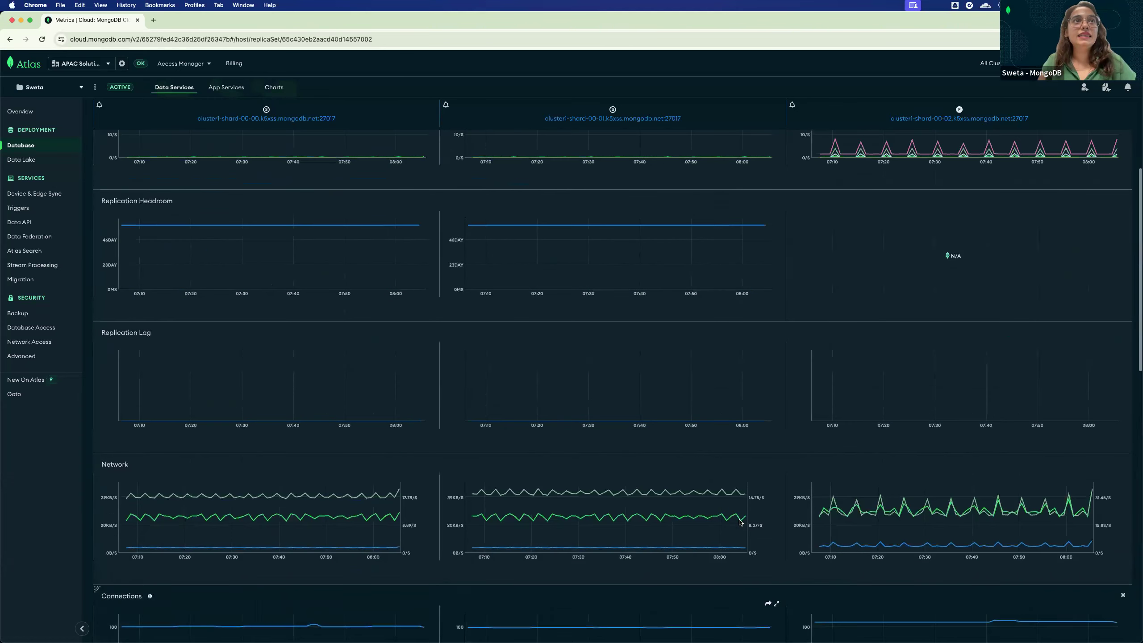
scroll(741, 523, "up", 4)
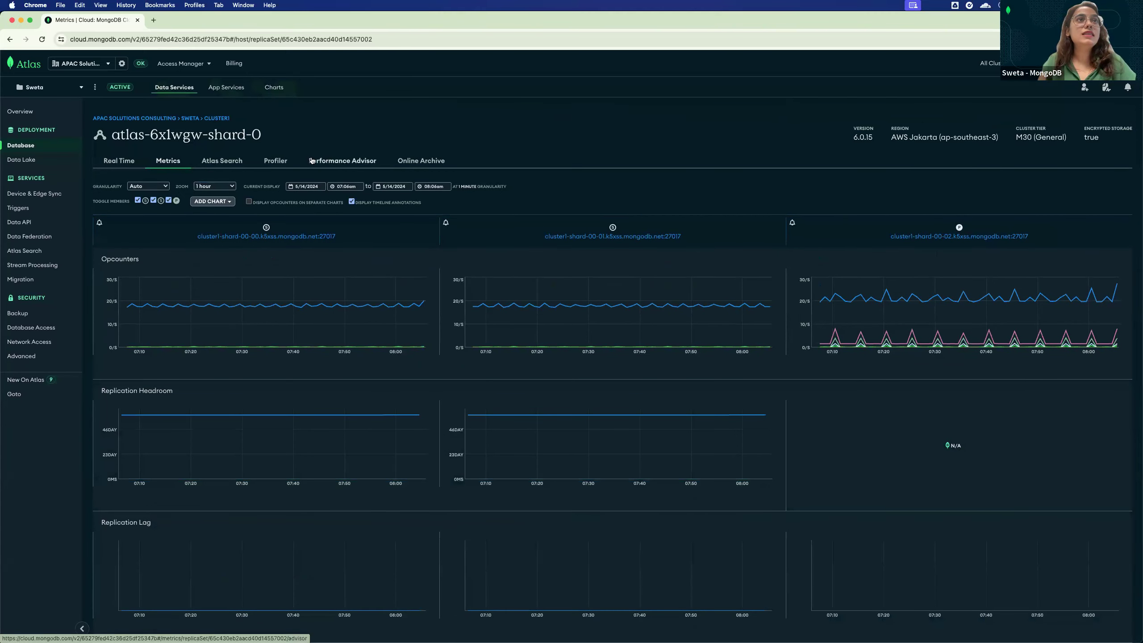
left_click(282, 161)
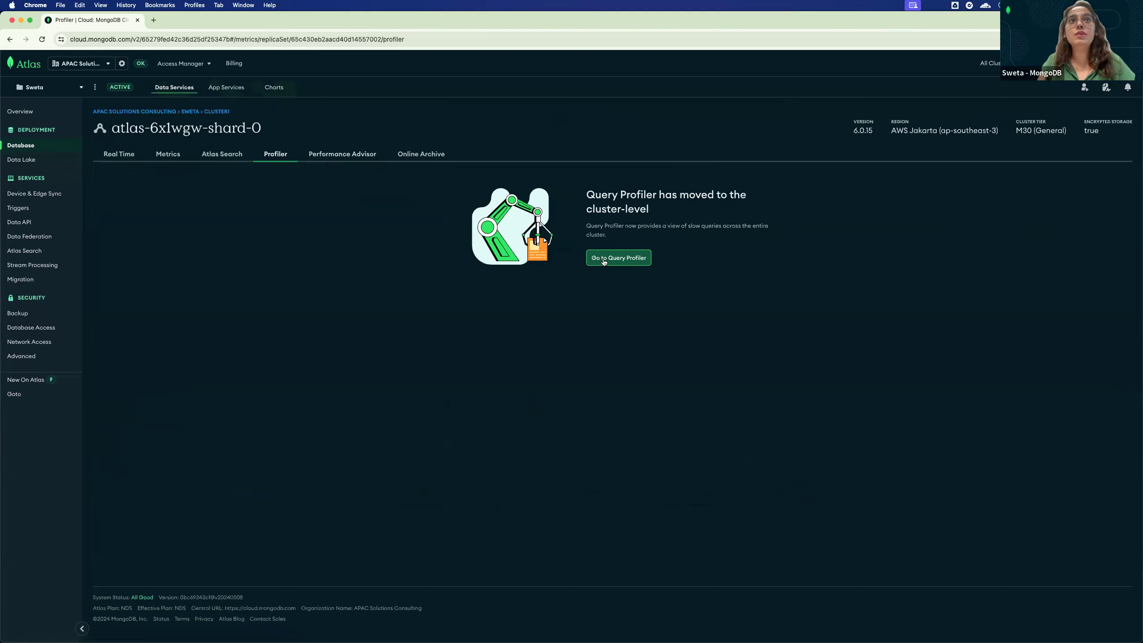
Check the cluster-level Query Profiler, return to the shard, and open Performance Advisor
left_click(615, 263)
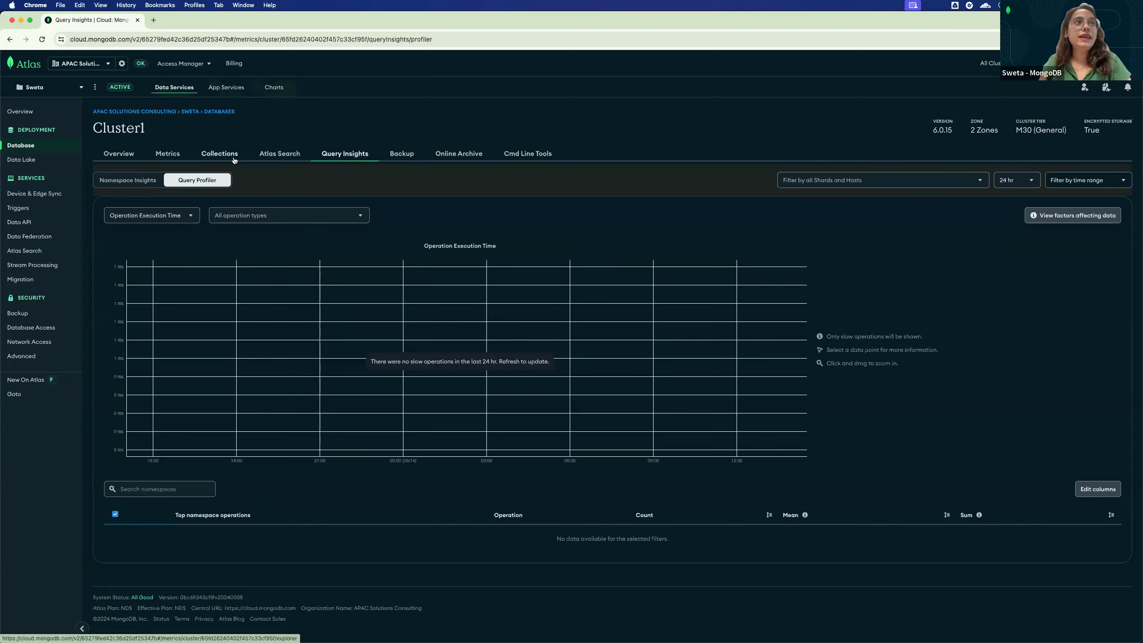
left_click(10, 39)
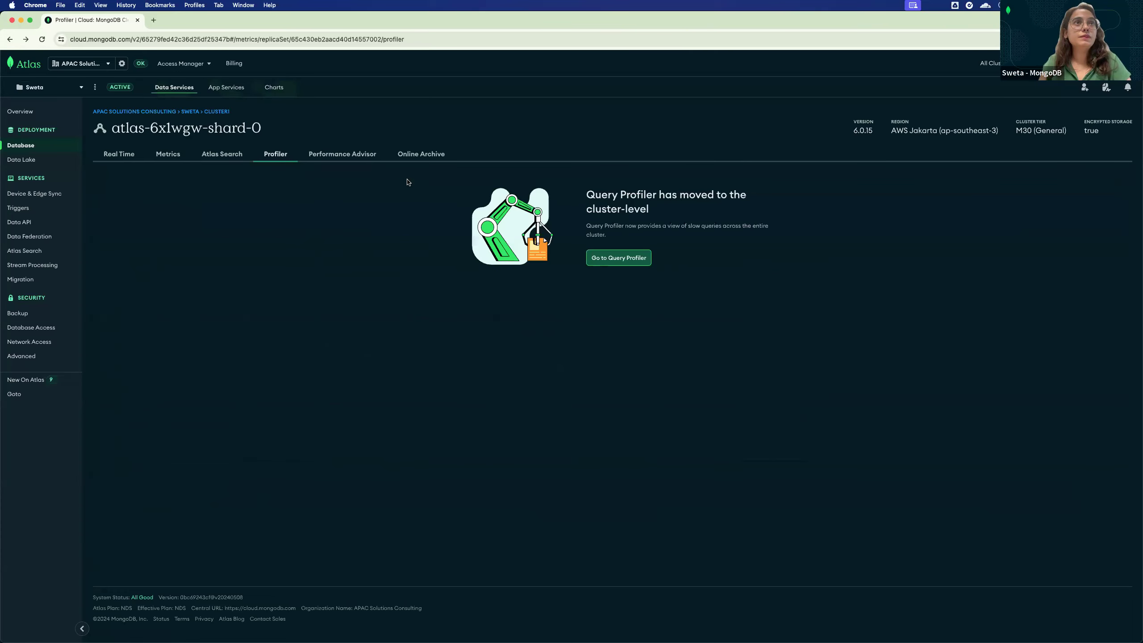
left_click(369, 155)
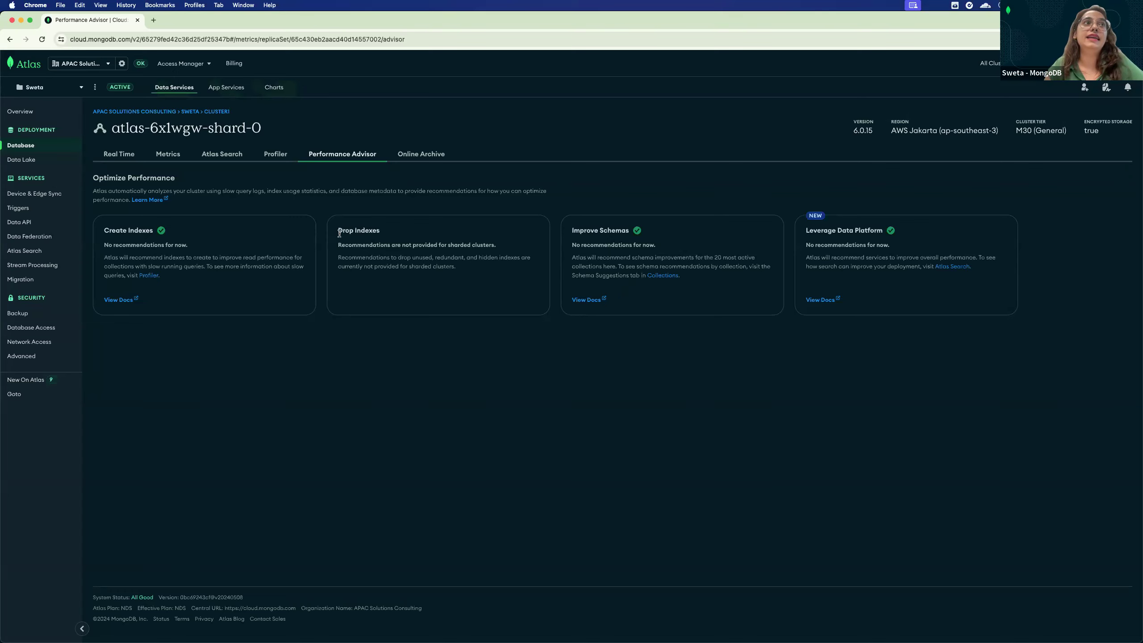
Browse Cluster1's collections, expand sample_mflix, and open embedded_movies documents
left_click(33, 148)
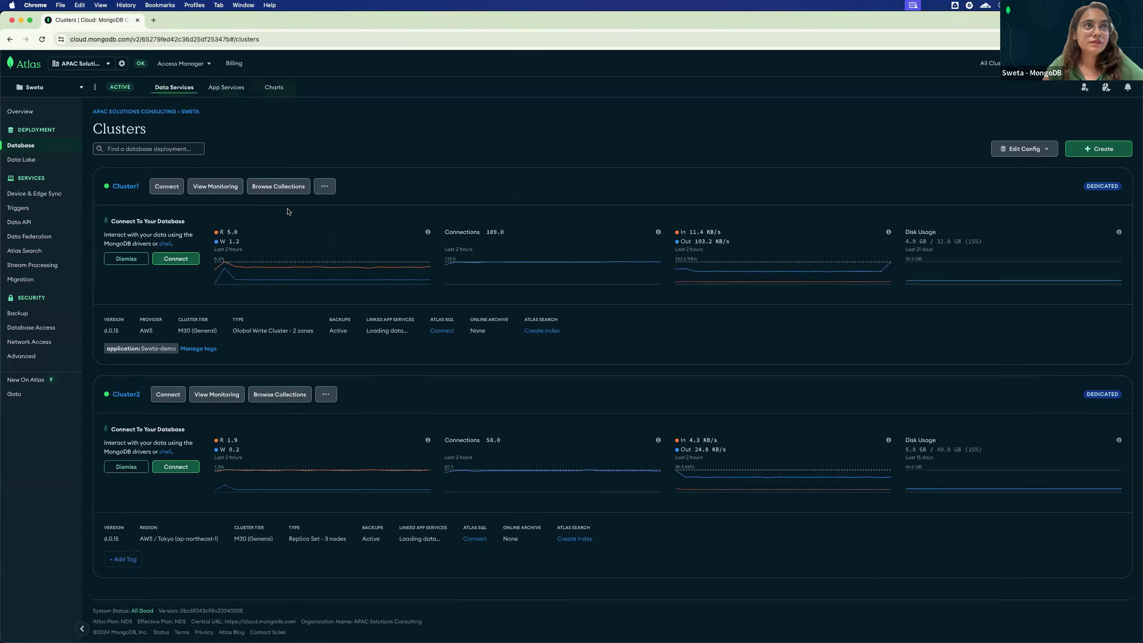
left_click(286, 189)
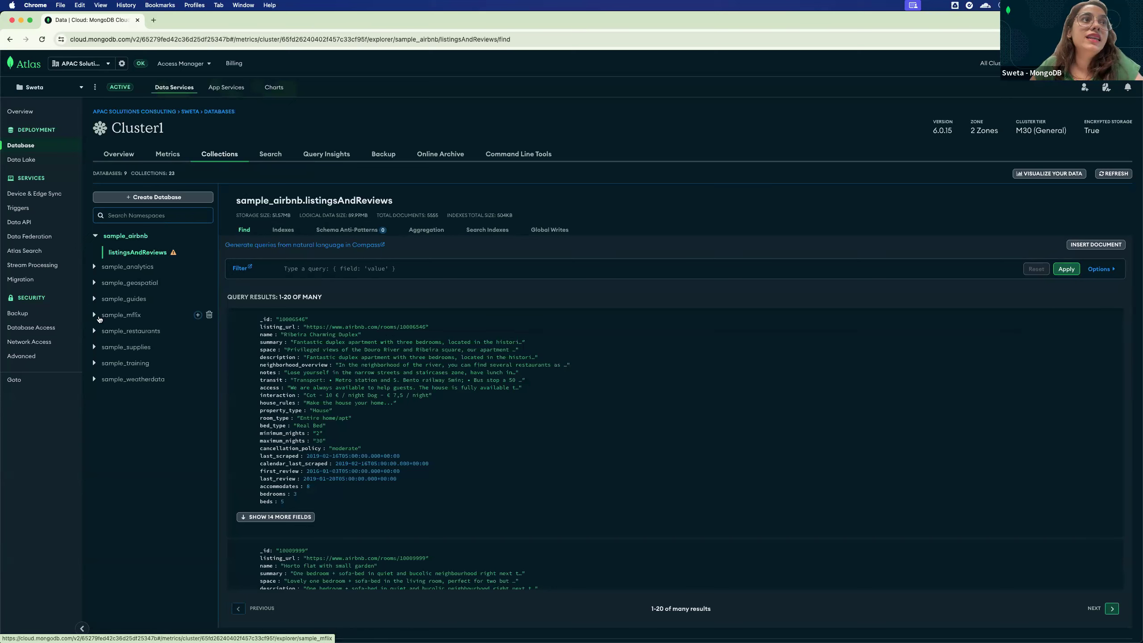
left_click(113, 316)
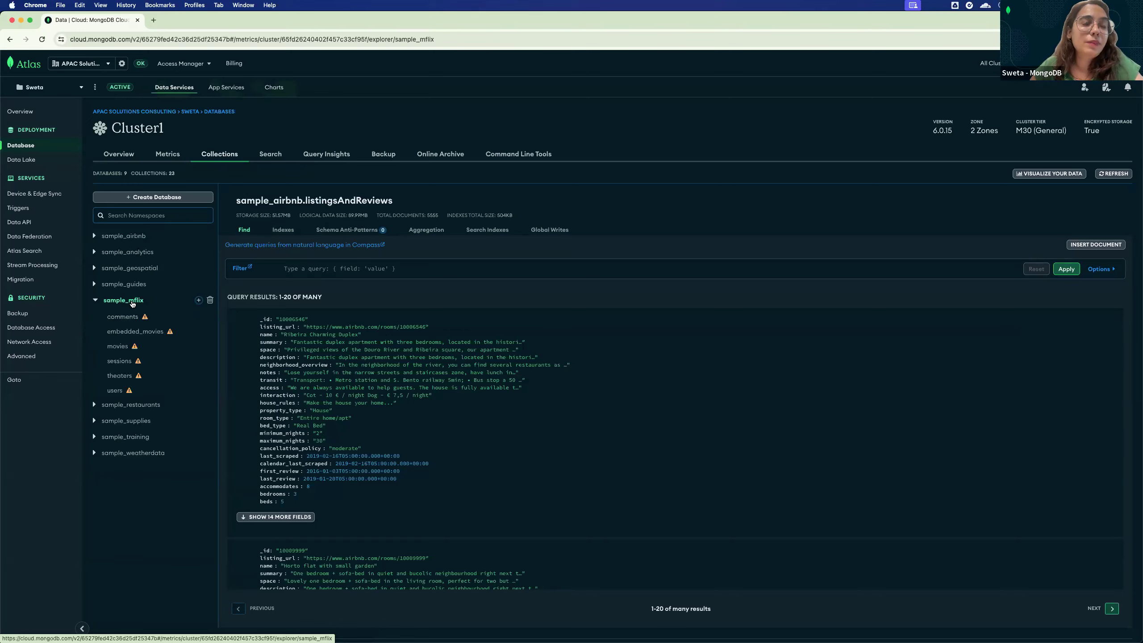
left_click(132, 304)
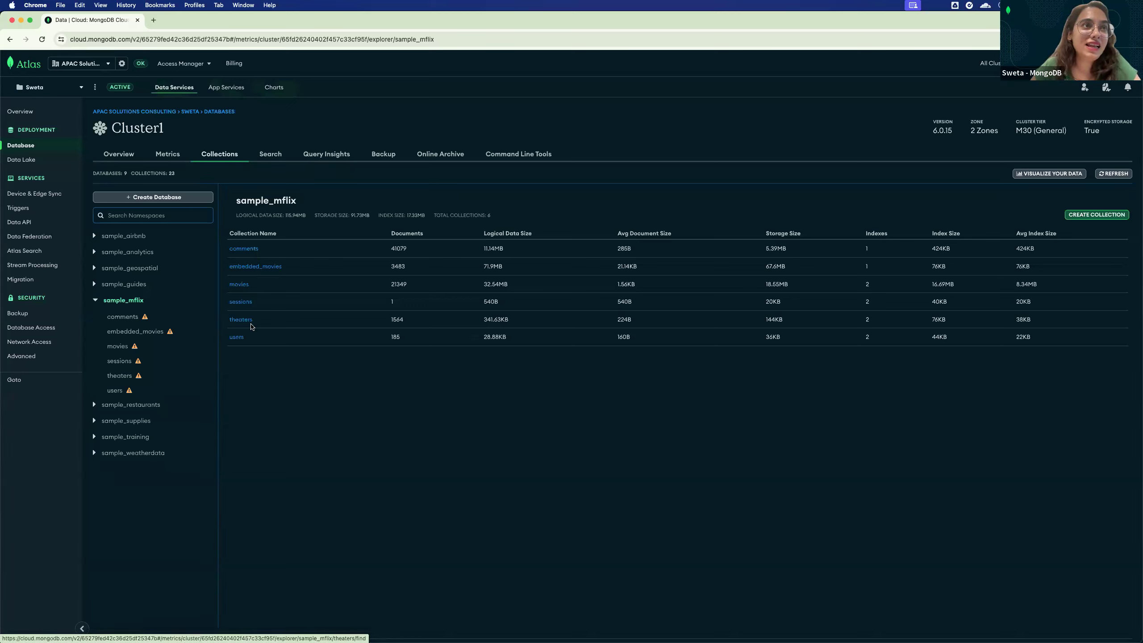
left_click(152, 332)
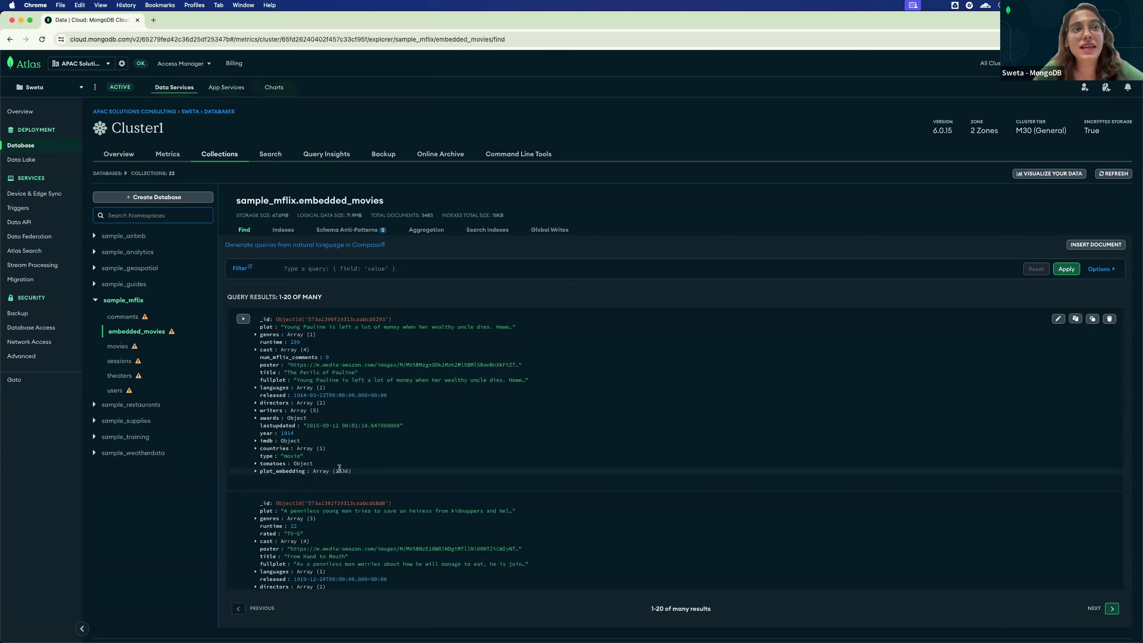
Scroll through the first movie's 1536-value plot_embedding array, then expand tomatoes and collapse the embedding
left_click(255, 471)
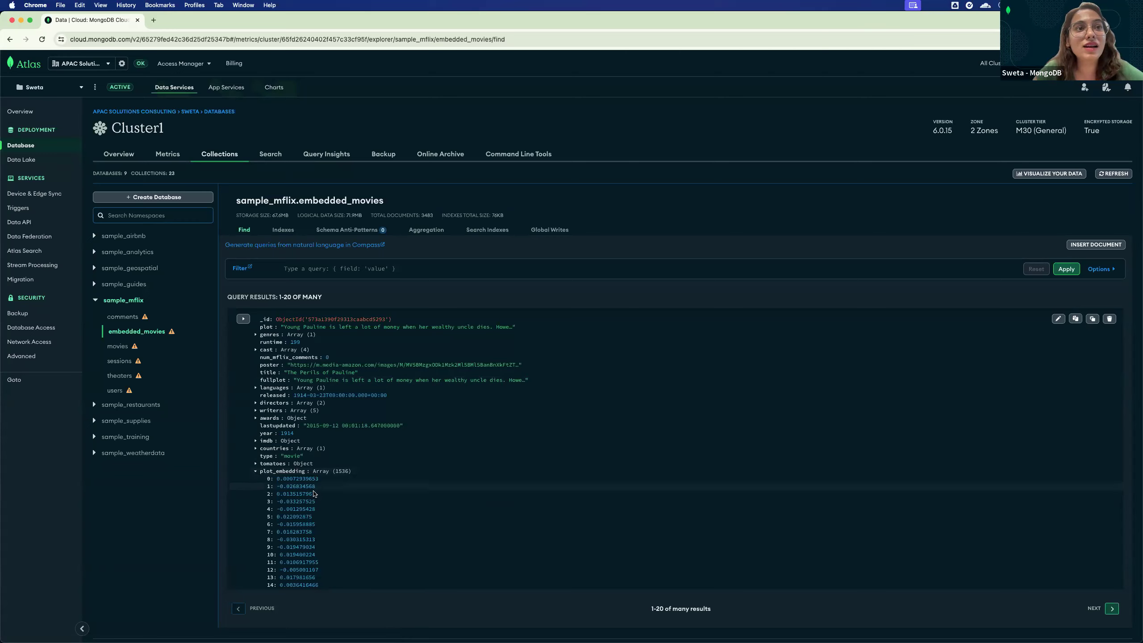
scroll(313, 486, "down", 2)
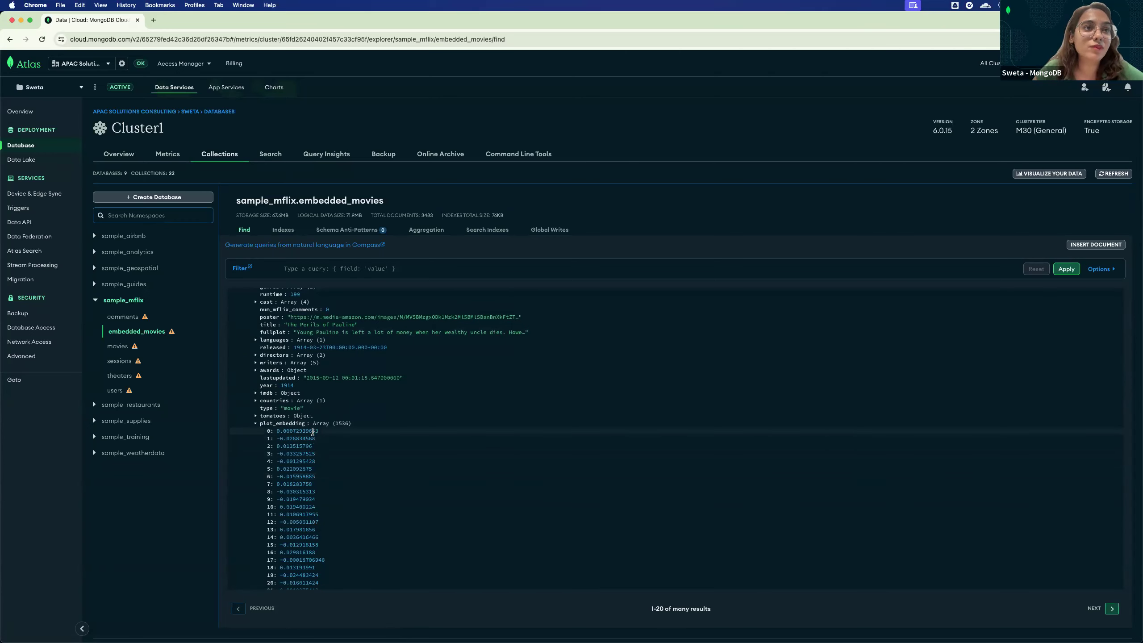
scroll(301, 471, "down", 2)
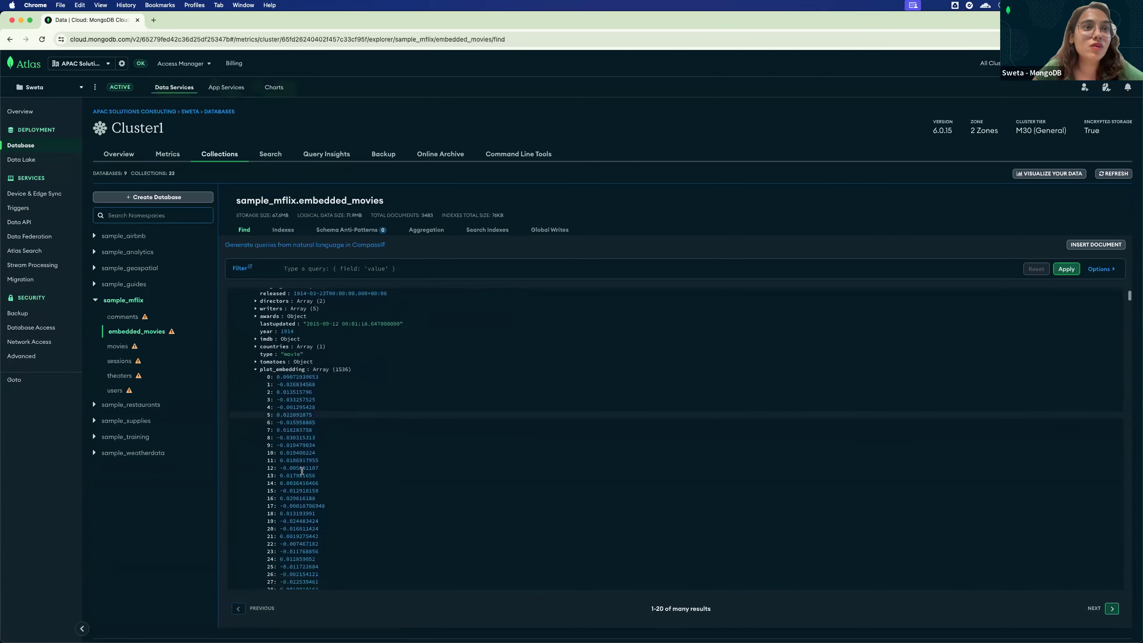
scroll(301, 471, "up", 1)
scroll(302, 471, "up", 4)
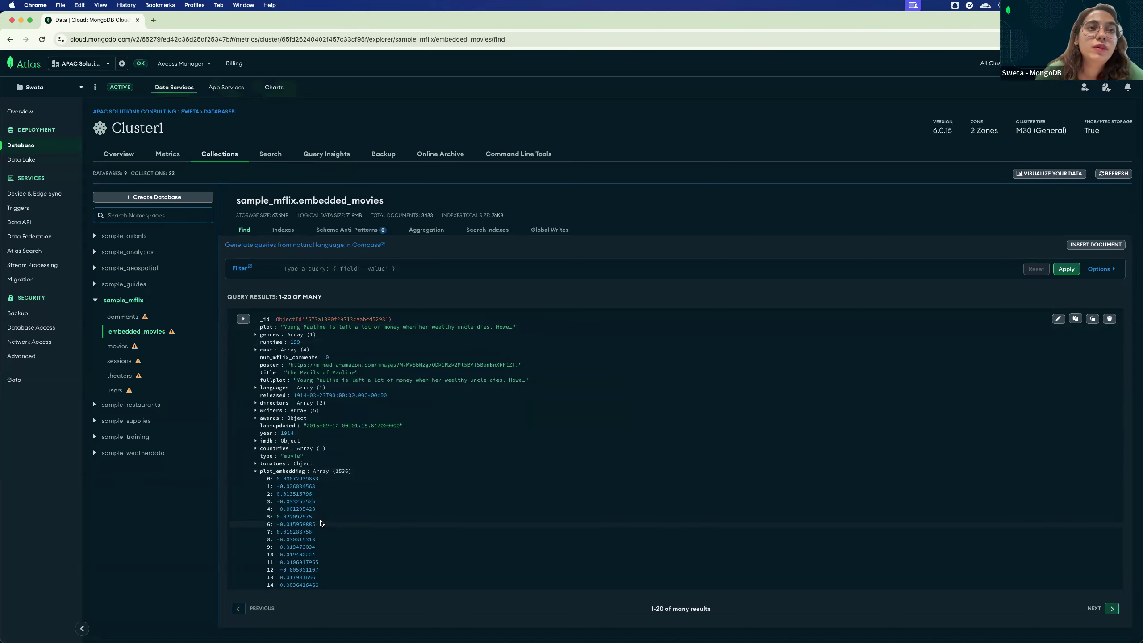
scroll(322, 522, "down", 7)
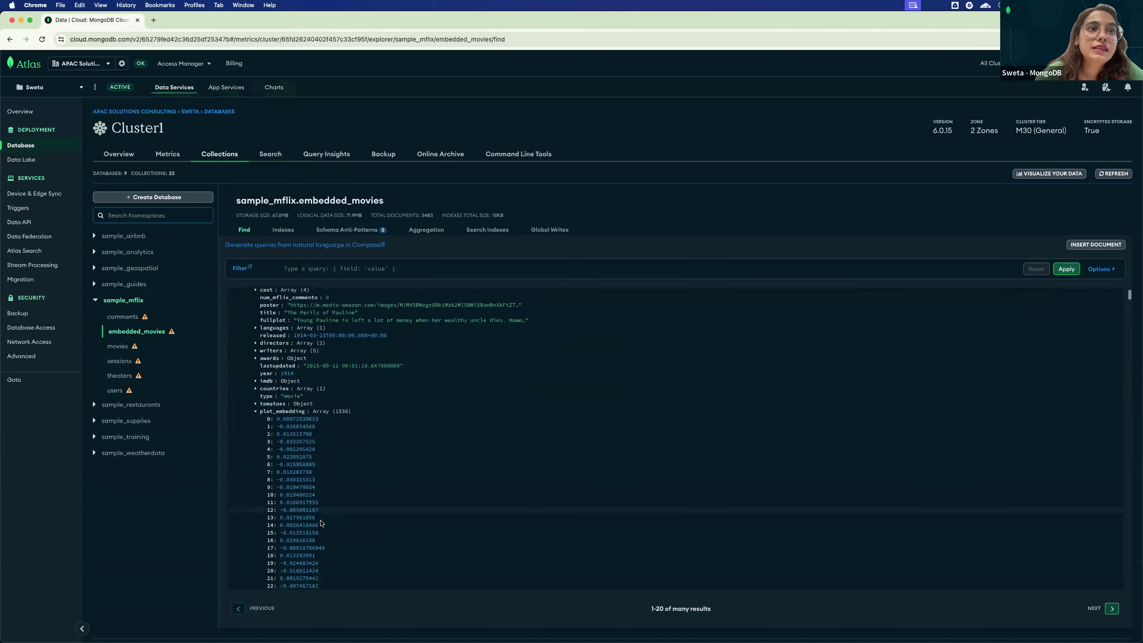
scroll(322, 523, "down", 5)
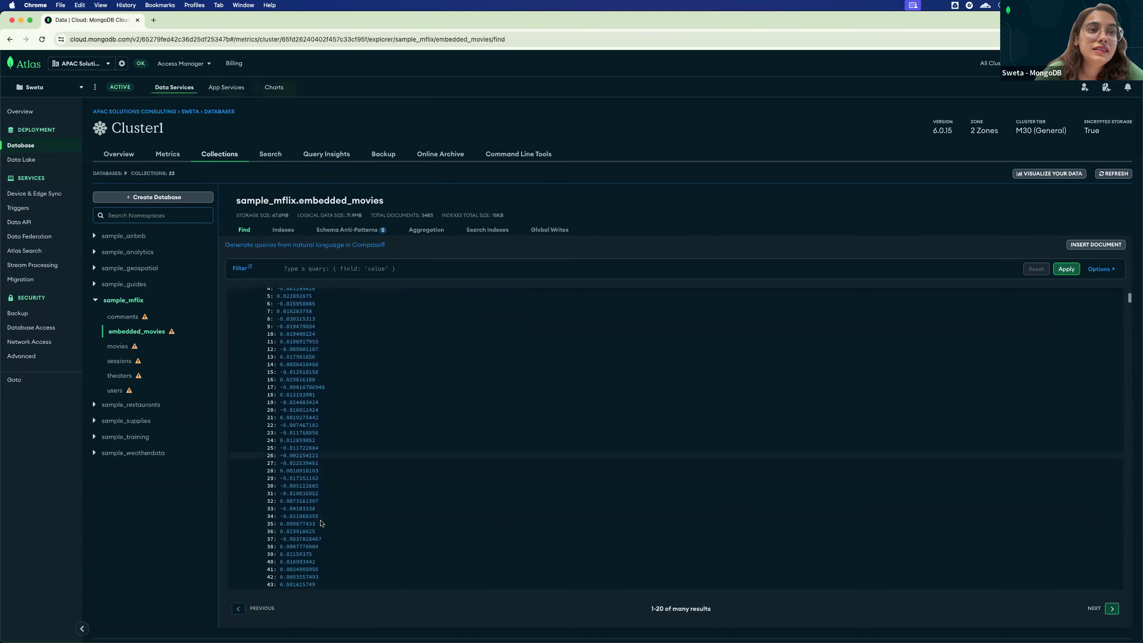
scroll(322, 522, "up", 10)
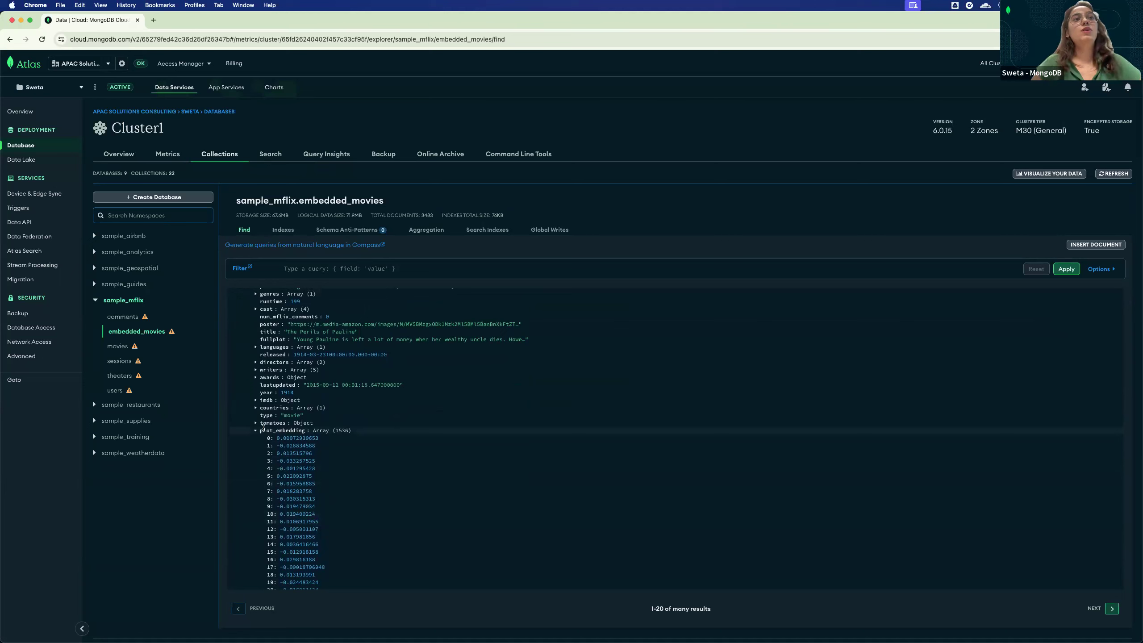
left_click(256, 424)
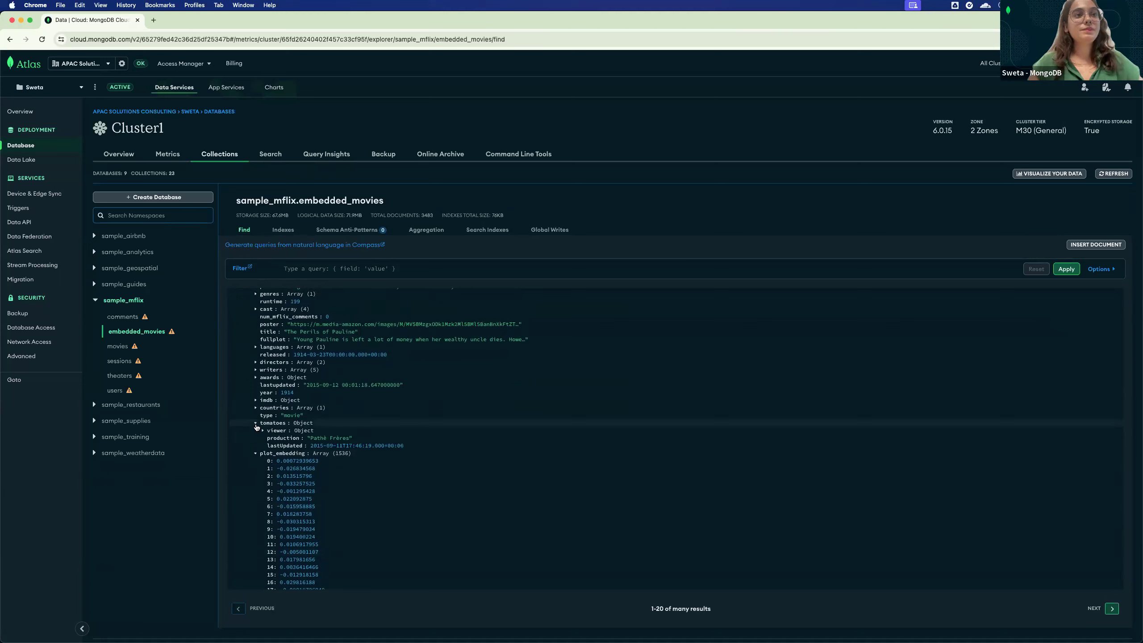
left_click(256, 454)
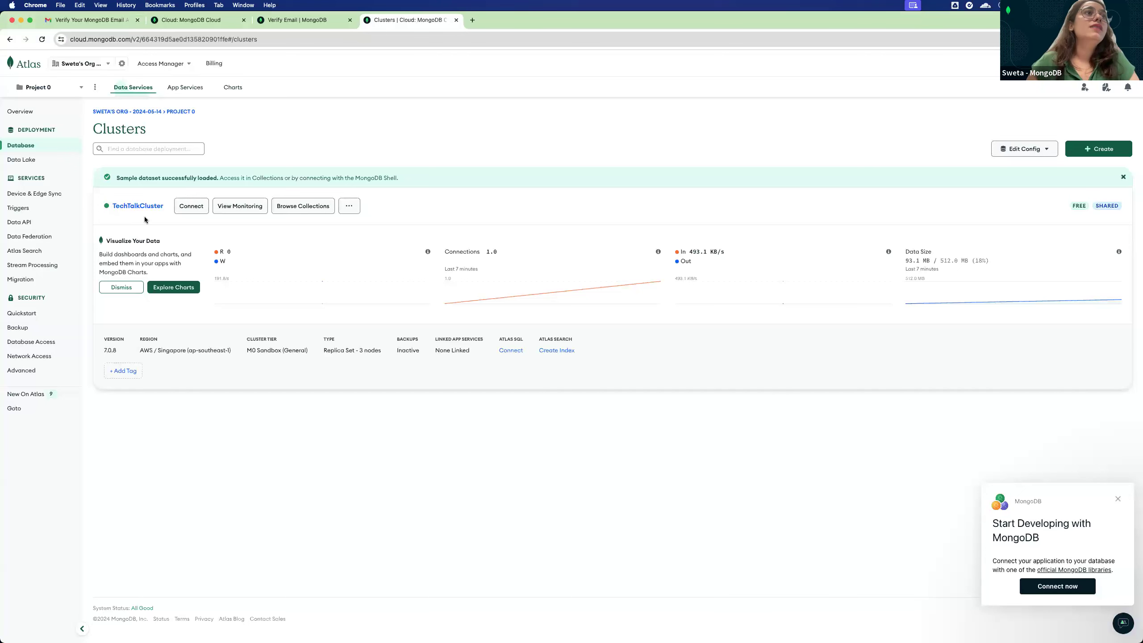
Browse TechTalkCluster's sample_mflix database and view the embedded_movies documents, then return to PowerPoint
left_click(295, 208)
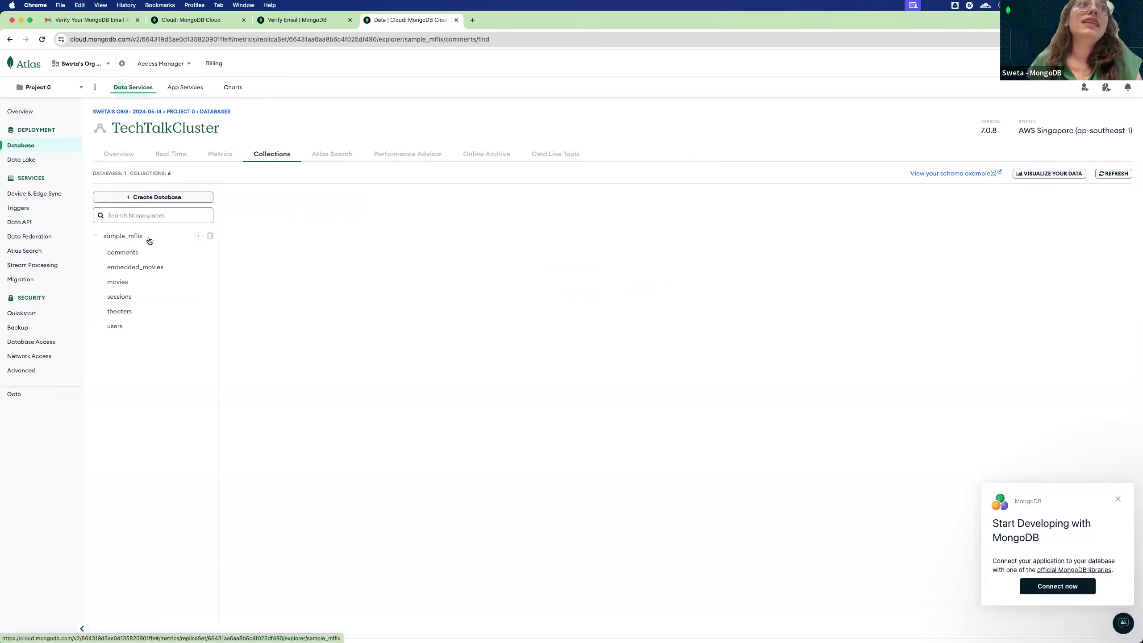
left_click(149, 240)
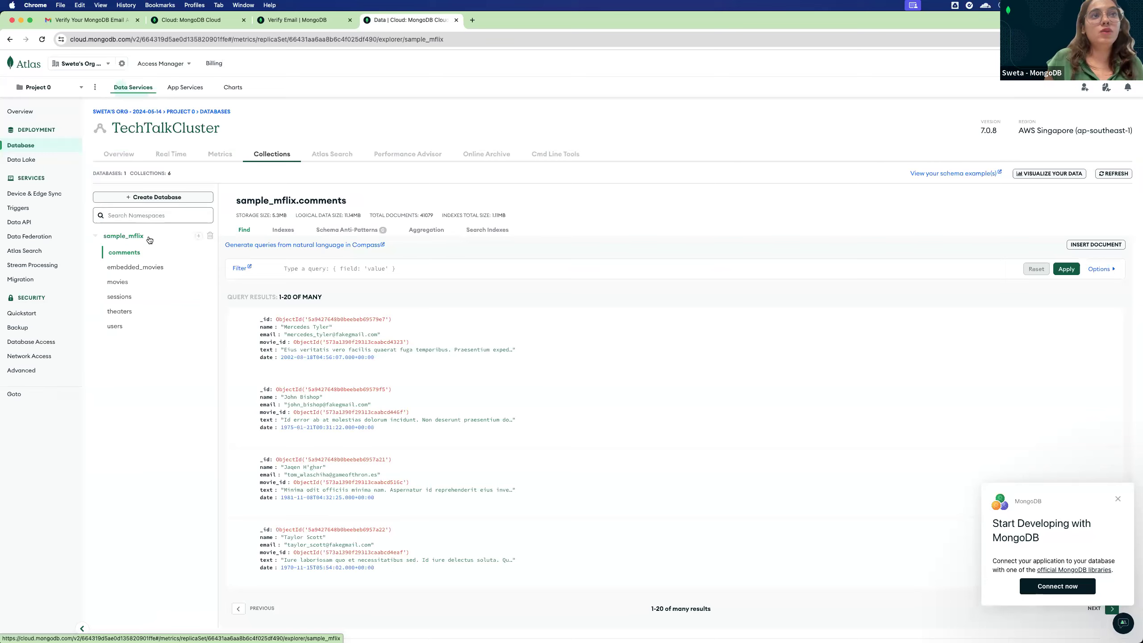
left_click(143, 238)
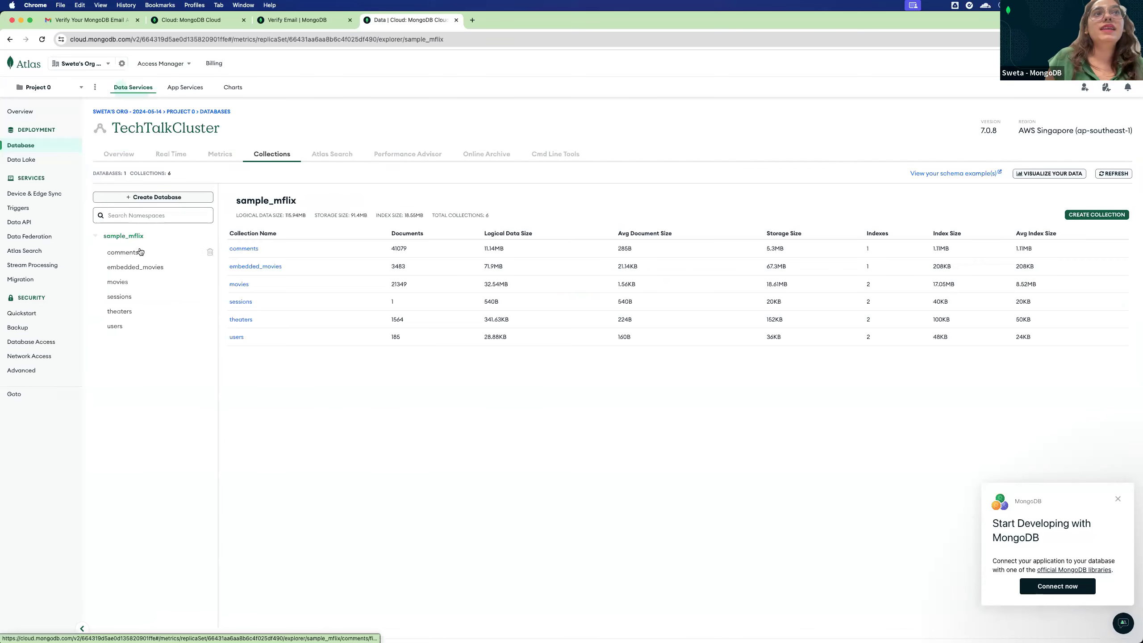
left_click(138, 269)
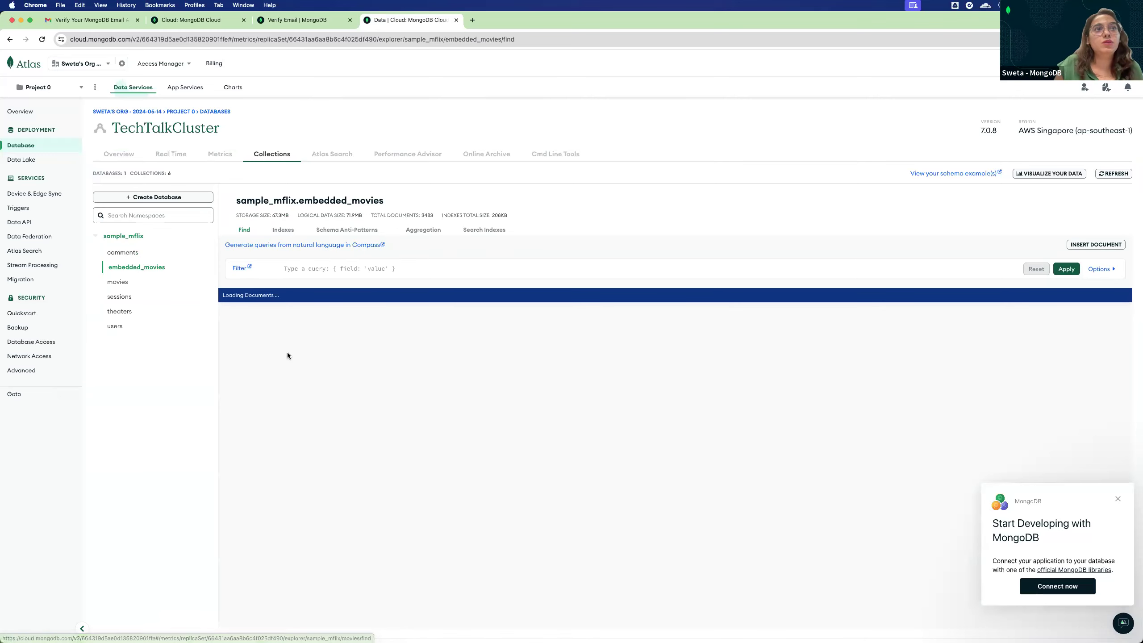
scroll(287, 356, "down", 1)
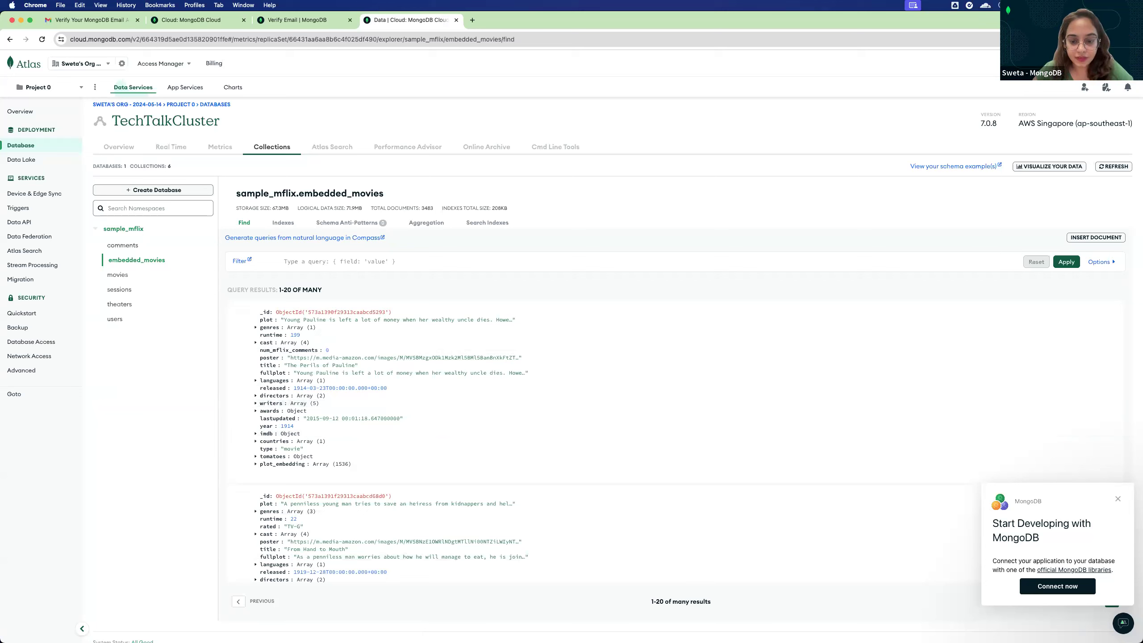
key("super+Tab")
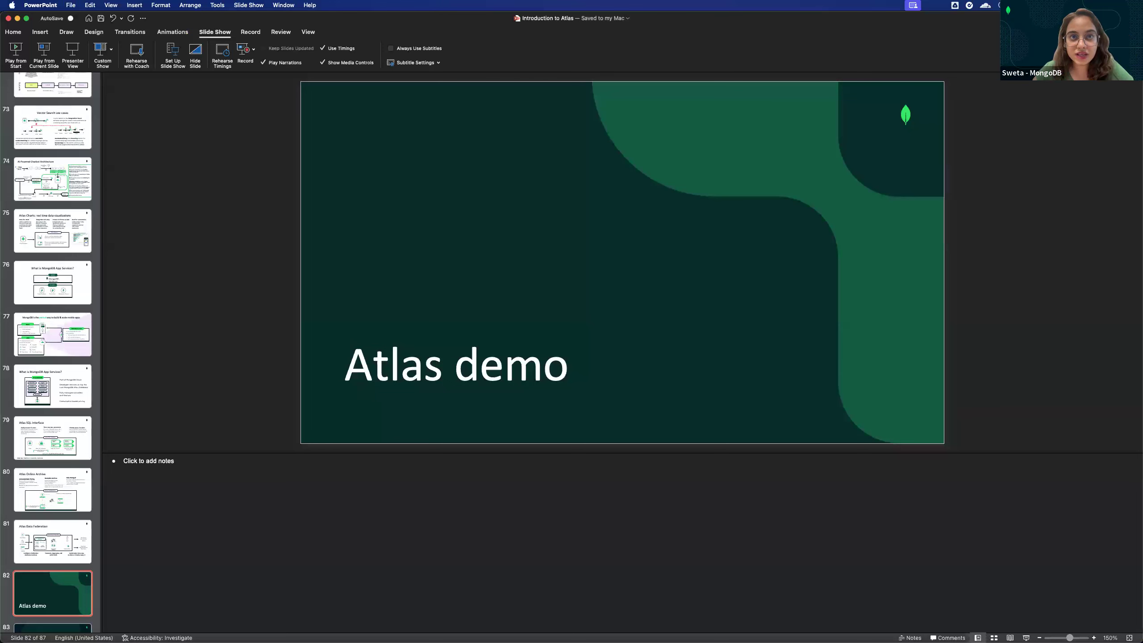
Present the deck from the Atlas demo slide and advance to the Aristotle quote slide
left_click(45, 48)
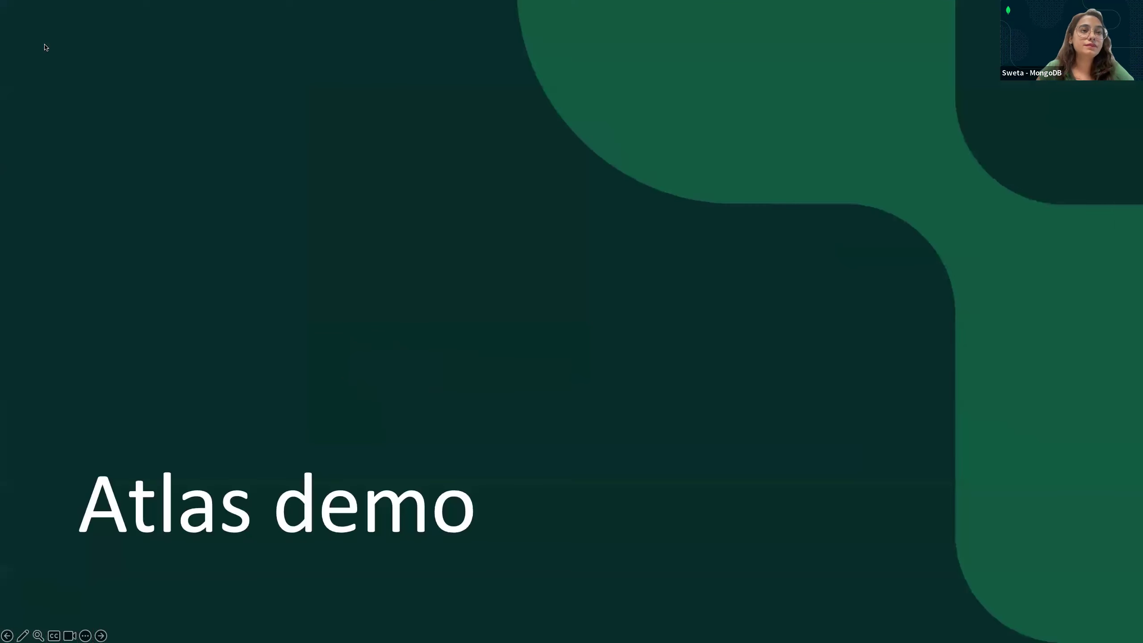
key("Right")
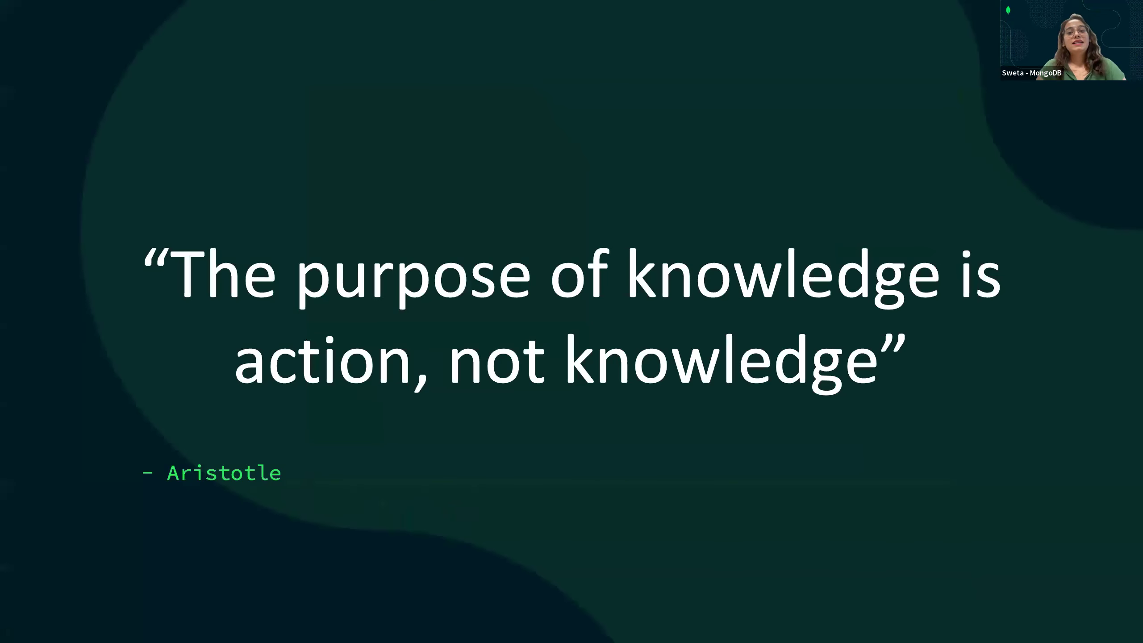